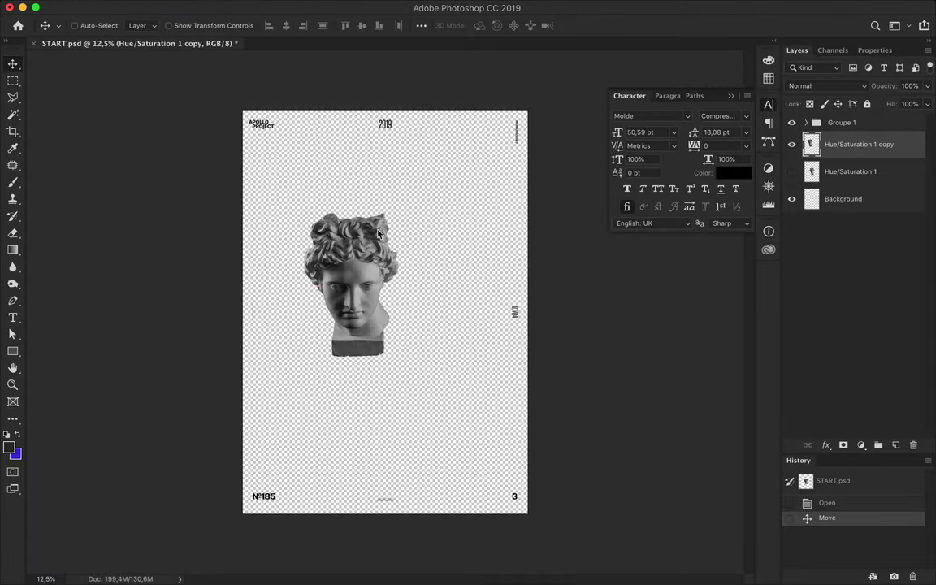
# Liquify the statue head into a tall vertical streak, slide it left, and add Layer 1.
pyautogui.hotkey('ctrl', 'shift', 'x')
pyautogui.moveTo(397, 203)
pyautogui.mouseDown()
pyautogui.moveTo(282, 9)
pyautogui.moveTo(296, 552)
pyautogui.moveTo(314, 512)
pyautogui.moveTo(373, 50)
pyautogui.moveTo(334, 344)
pyautogui.moveTo(344, 532)
pyautogui.moveTo(356, 428)
pyautogui.moveTo(373, 386)
pyautogui.moveTo(344, 324)
pyautogui.moveTo(349, 139)
pyautogui.moveTo(396, 63)
pyautogui.mouseUp()
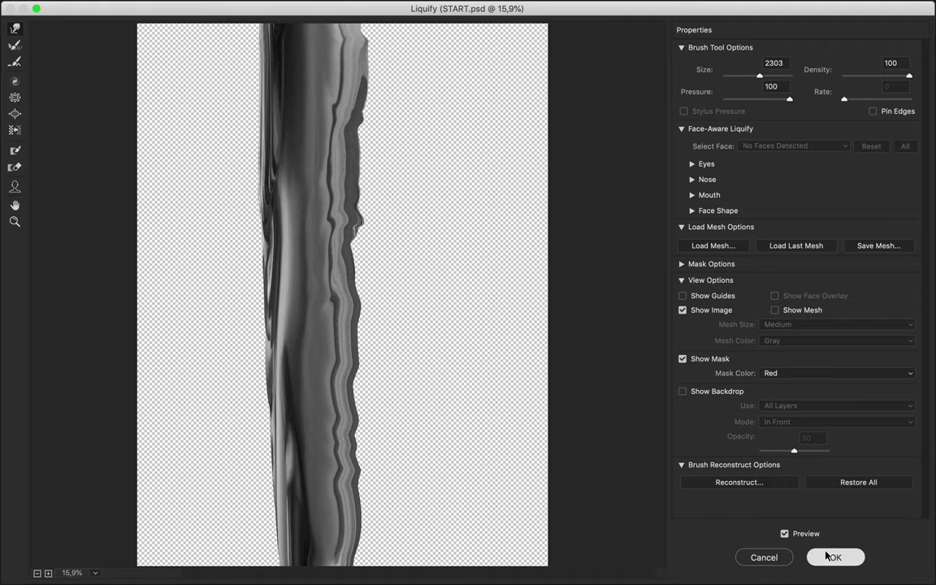
pyautogui.click(830, 556)
pyautogui.moveTo(412, 334); pyautogui.dragTo(274, 334)
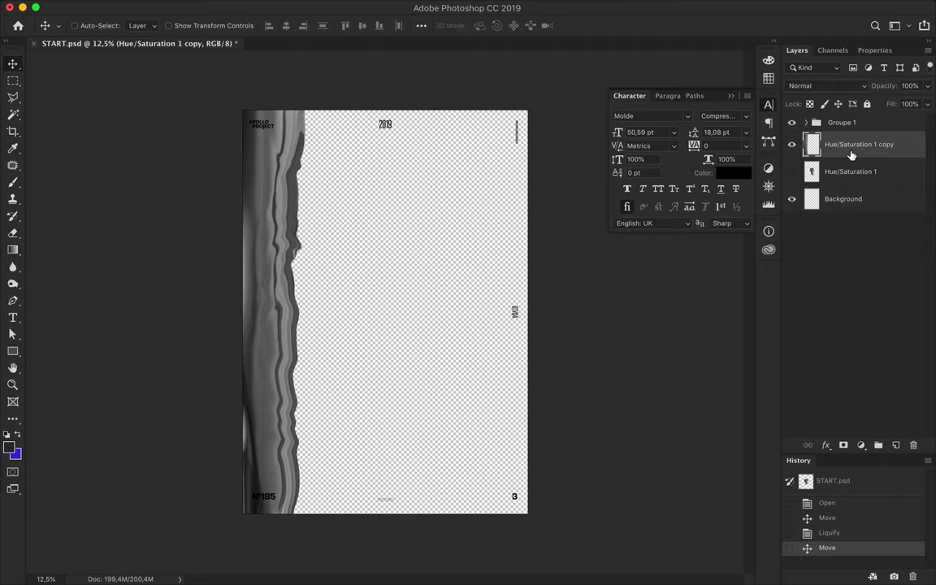
pyautogui.hotkey('ctrl', 'shift', 'alt', 'n')
# Draw a tall rectangle over the left strip filled with a pink-to-teal gradient.
pyautogui.press('m')
pyautogui.hotkey('ctrl', 'd')
pyautogui.moveTo(313, 99)
pyautogui.mouseDown()
pyautogui.moveTo(219, 463)
pyautogui.moveTo(227, 535)
pyautogui.mouseUp()
pyautogui.press('u')
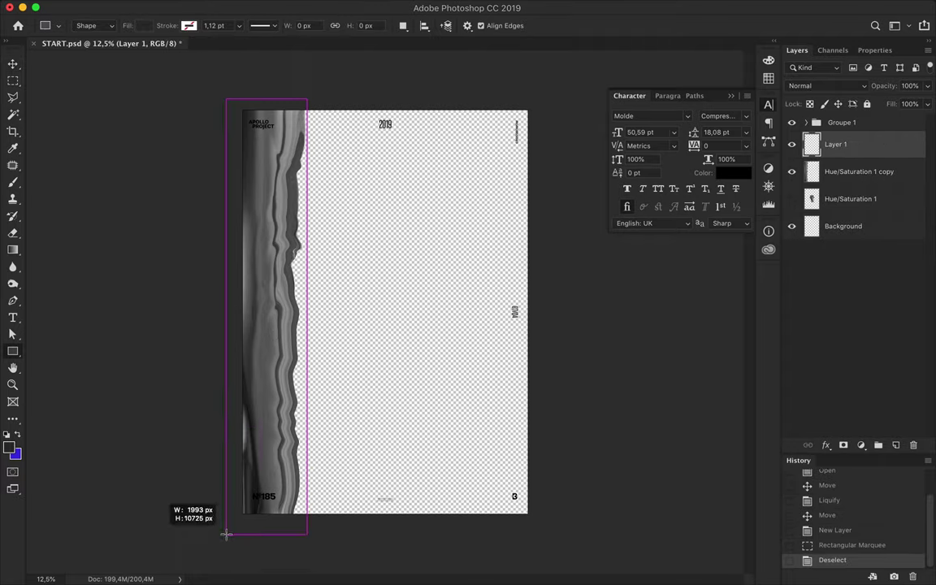
pyautogui.click(145, 25)
pyautogui.click(134, 52)
pyautogui.click(98, 121)
pyautogui.press('Return')
# Clip the gradient to the smeared streak, duplicate it, and merge into Rectangle 1 copy.
pyautogui.press('v')
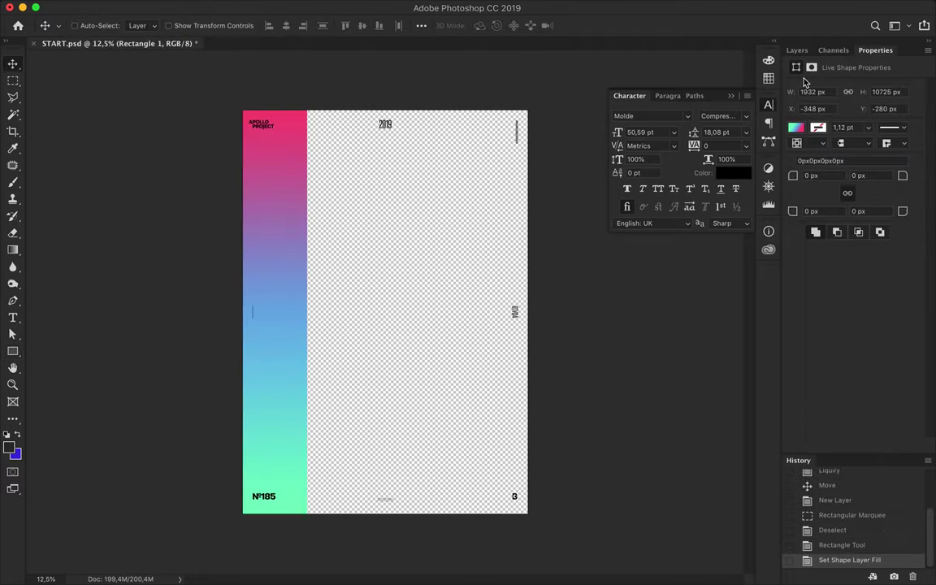
pyautogui.click(797, 50)
pyautogui.click(817, 85)
pyautogui.keyDown('alt'); pyautogui.click(853, 157); pyautogui.keyUp('alt')
pyautogui.click(816, 85)
pyautogui.click(813, 143)
pyautogui.moveTo(854, 166); pyautogui.dragTo(845, 146)
pyautogui.hotkey('ctrl', 'e')
# Set the merged Rectangle 1 copy to Linear Dodge (Add) and bring up Gaussian Blur.
pyautogui.click(821, 86)
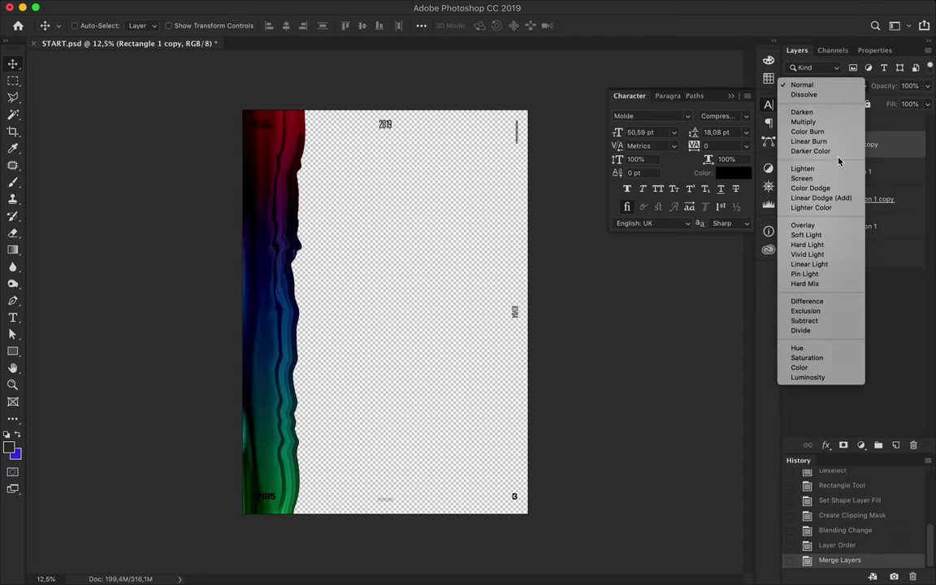
pyautogui.click(841, 198)
pyautogui.click(318, 4)
pyautogui.click(537, 211)
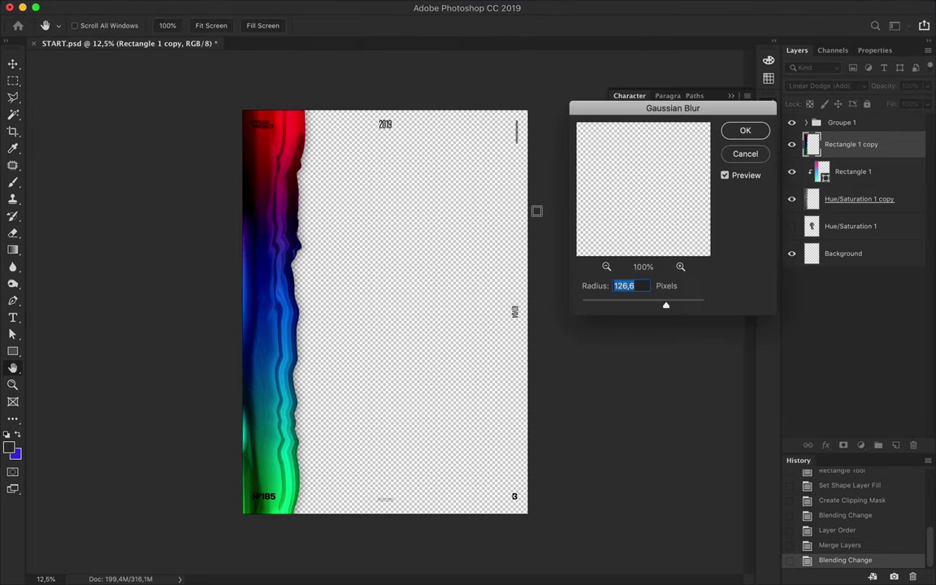
# Apply the Gaussian blur to the streak, backing out of Blur Gallery and a first Motion Blur.
pyautogui.click(745, 129)
pyautogui.click(319, 7)
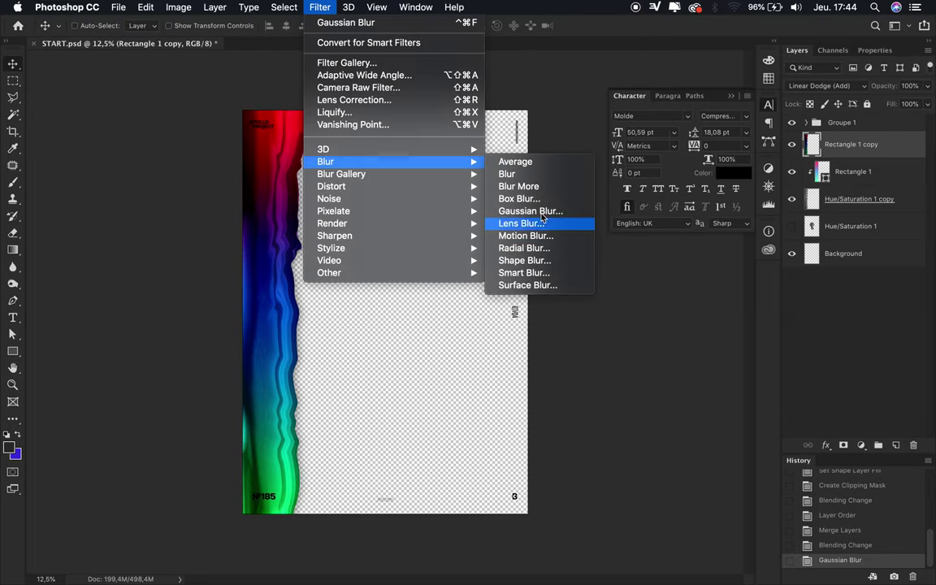
pyautogui.moveTo(325, 161)
pyautogui.click(524, 210)
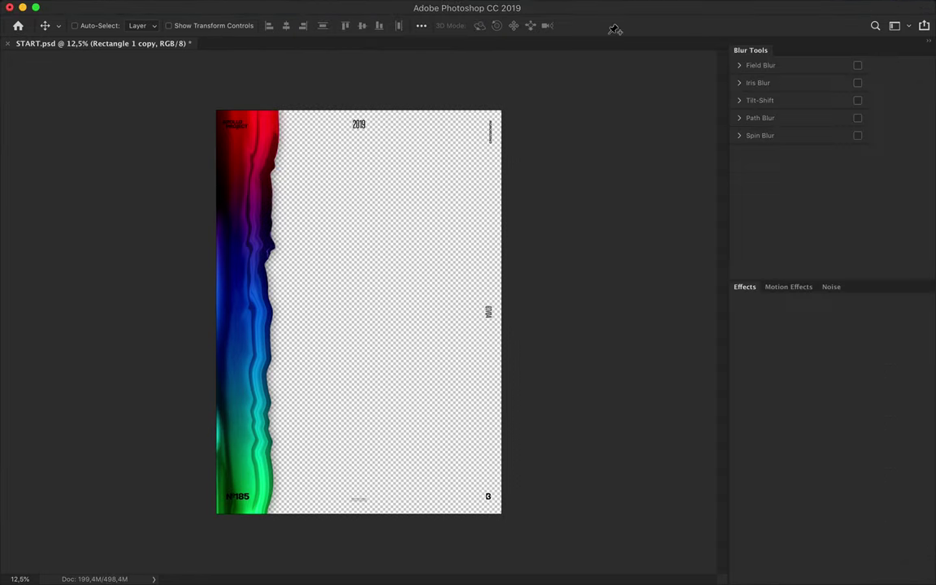
pyautogui.press('Escape')
pyautogui.click(284, 7)
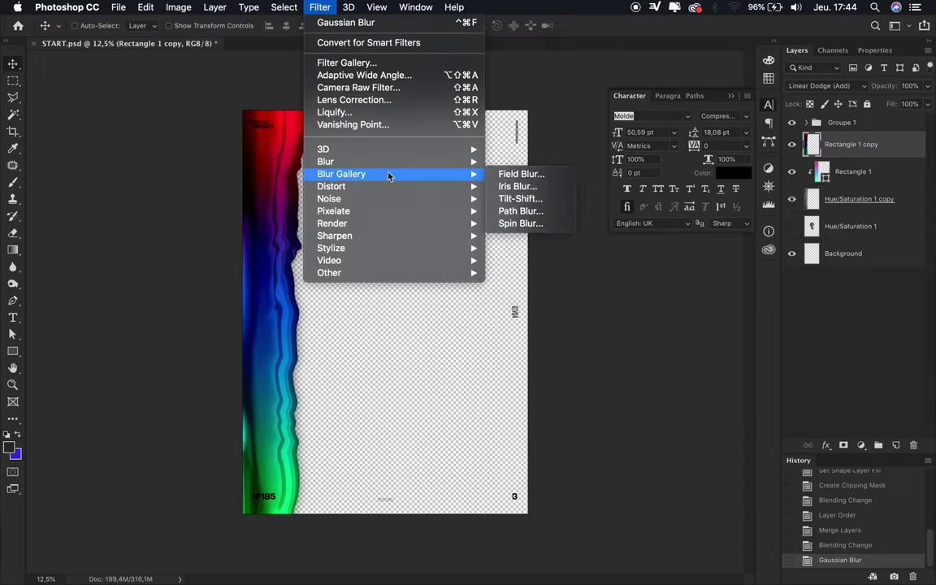
pyautogui.click(536, 235)
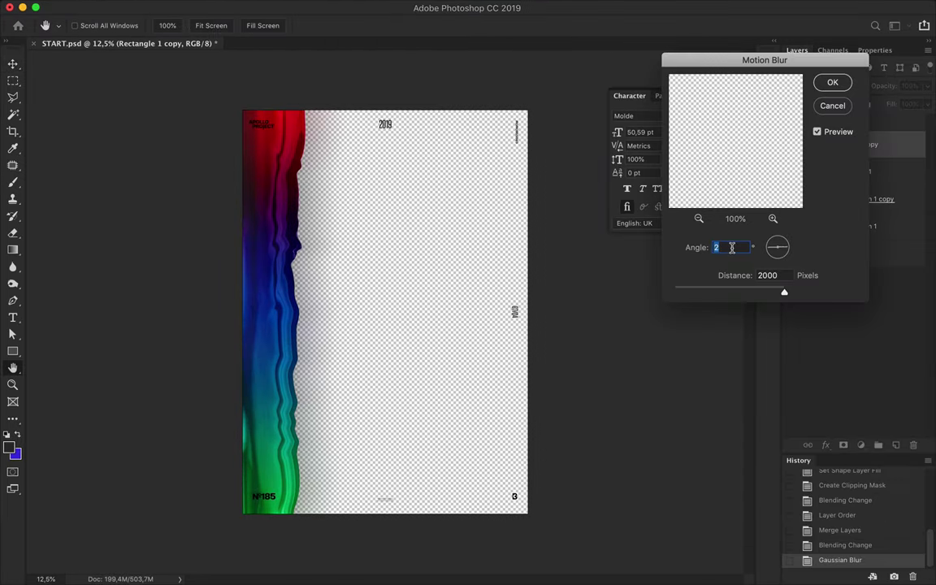
pyautogui.moveTo(784, 292); pyautogui.dragTo(711, 294)
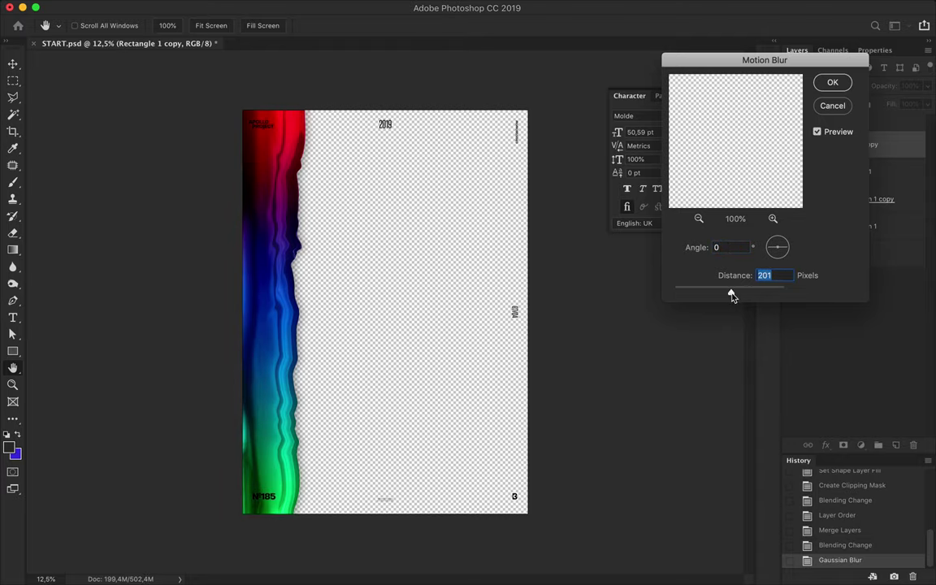
pyautogui.click(832, 106)
# Duplicate the streak layer and apply a horizontal Motion Blur at angle 0, distance 2000.
pyautogui.moveTo(846, 144); pyautogui.dragTo(846, 180)
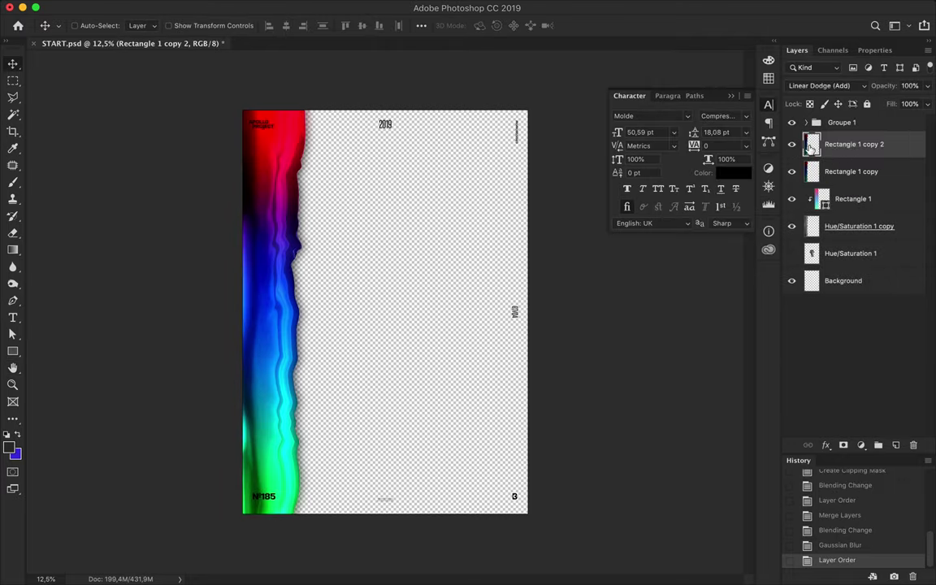
pyautogui.click(320, 6)
pyautogui.click(520, 238)
pyautogui.write('0')
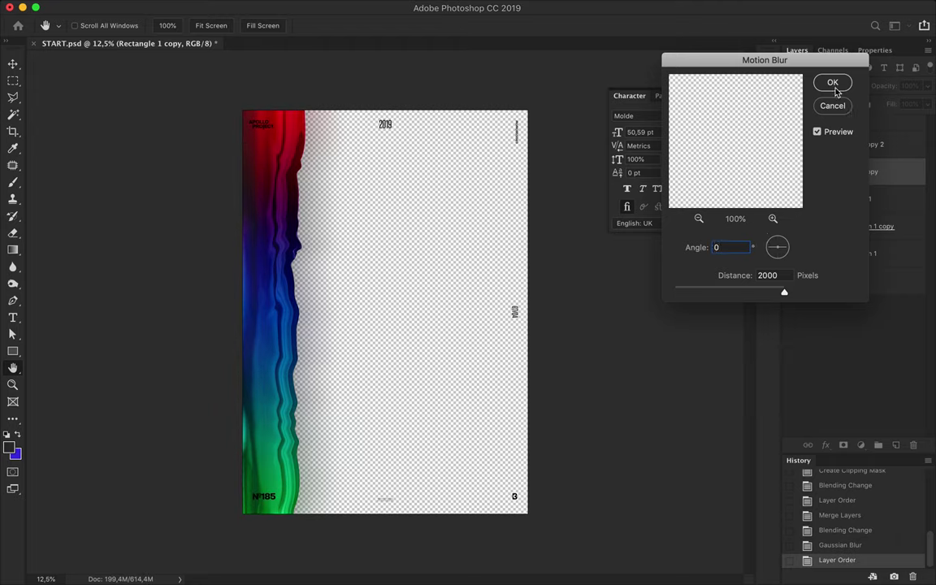
pyautogui.click(829, 81)
# Add two more streak copies and move copies 3 and 4 below Hue/Saturation 1 copy.
pyautogui.moveTo(868, 175)
pyautogui.mouseDown()
pyautogui.moveTo(850, 183)
pyautogui.moveTo(835, 294)
pyautogui.mouseUp()
pyautogui.keyDown('shift'); pyautogui.click(853, 171); pyautogui.keyUp('shift')
pyautogui.click(794, 144)
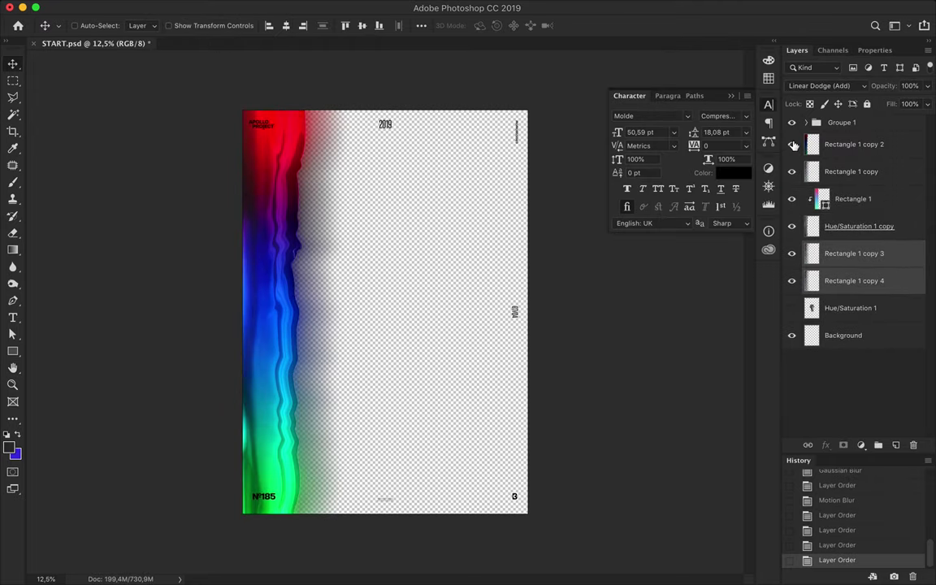
pyautogui.click(851, 171)
pyautogui.click(320, 6)
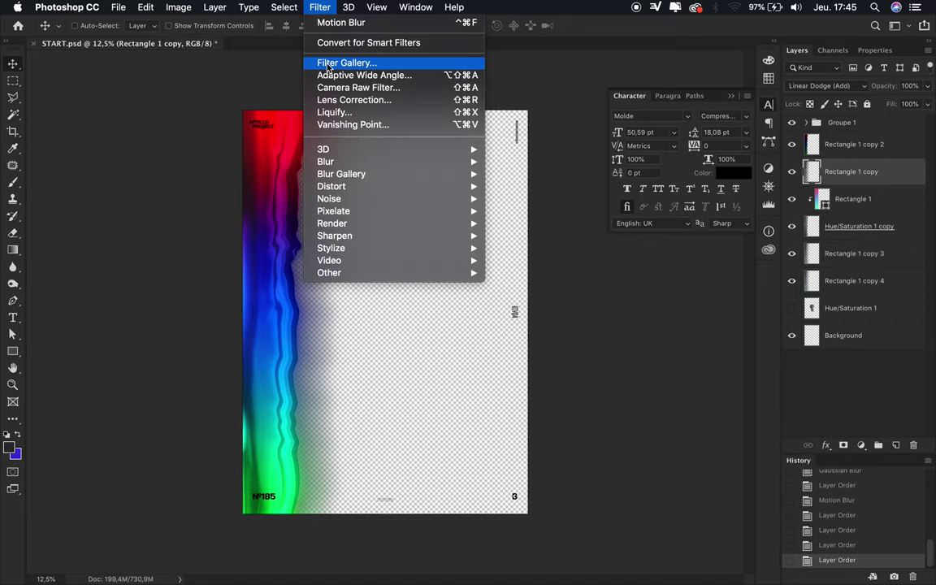
pyautogui.click(536, 265)
pyautogui.click(319, 7)
pyautogui.moveTo(326, 162)
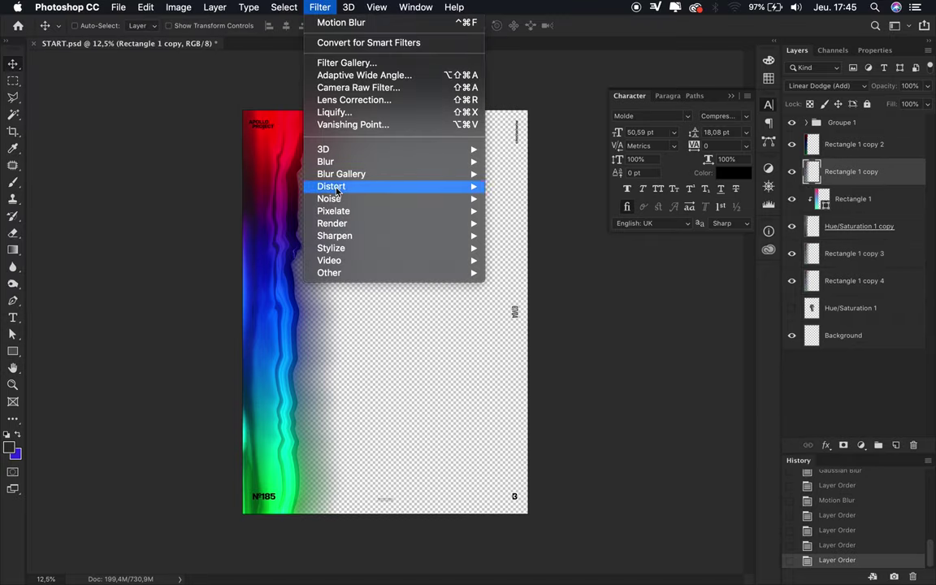
pyautogui.click(513, 215)
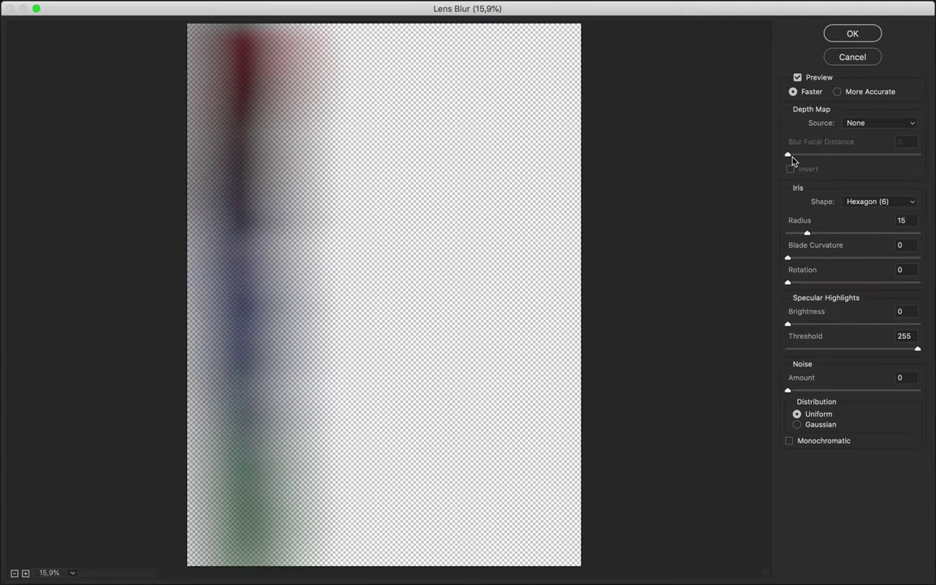
pyautogui.moveTo(880, 235); pyautogui.dragTo(891, 233)
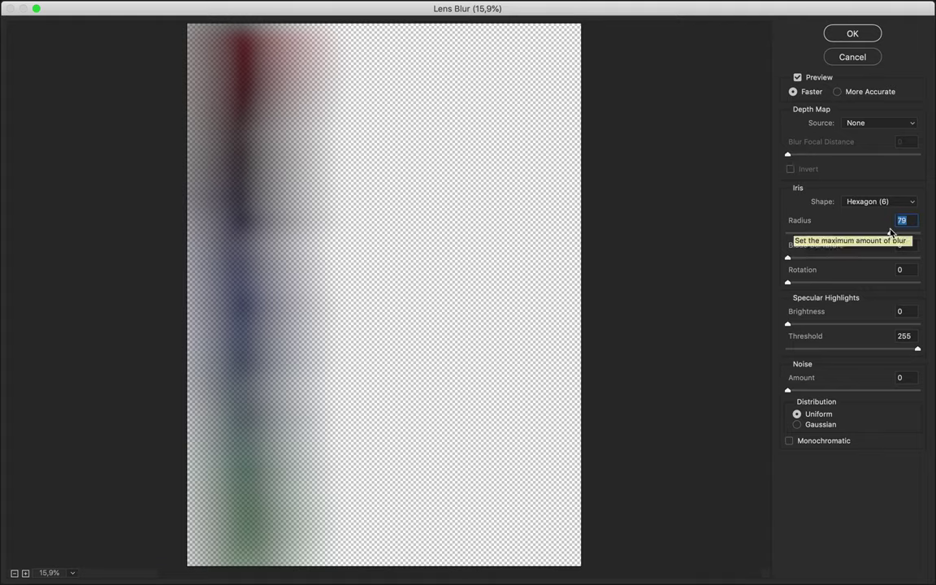
pyautogui.click(852, 57)
pyautogui.click(319, 6)
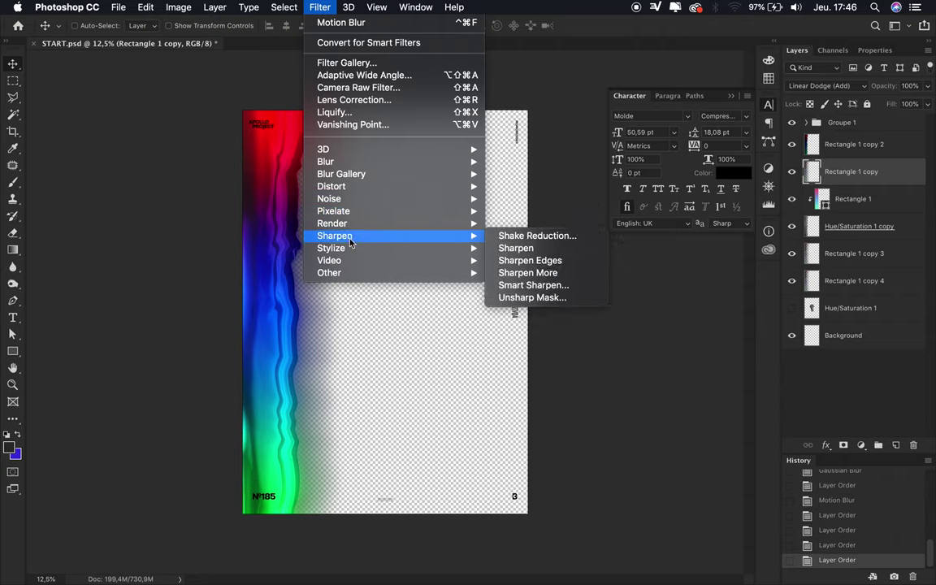
pyautogui.click(347, 62)
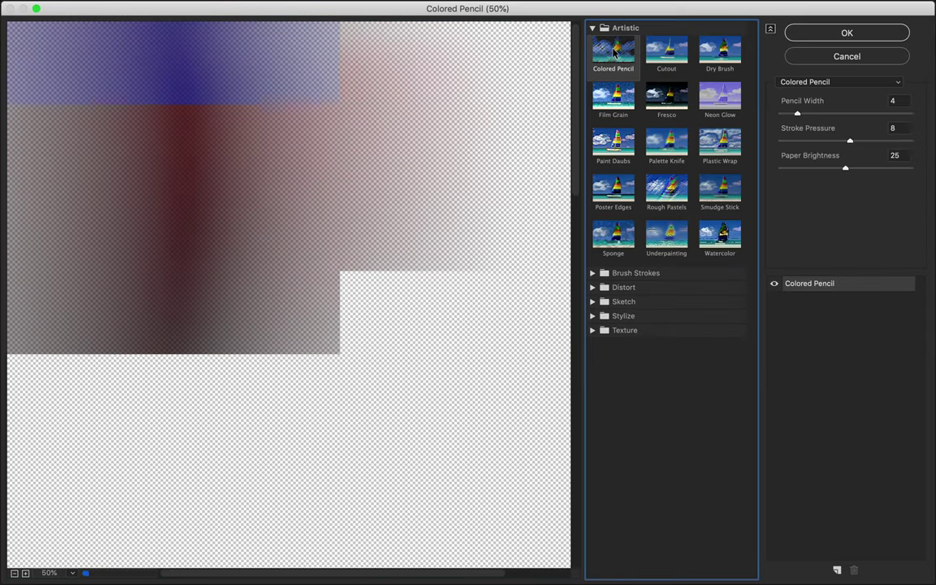
pyautogui.click(666, 188)
pyautogui.click(636, 274)
pyautogui.click(720, 297)
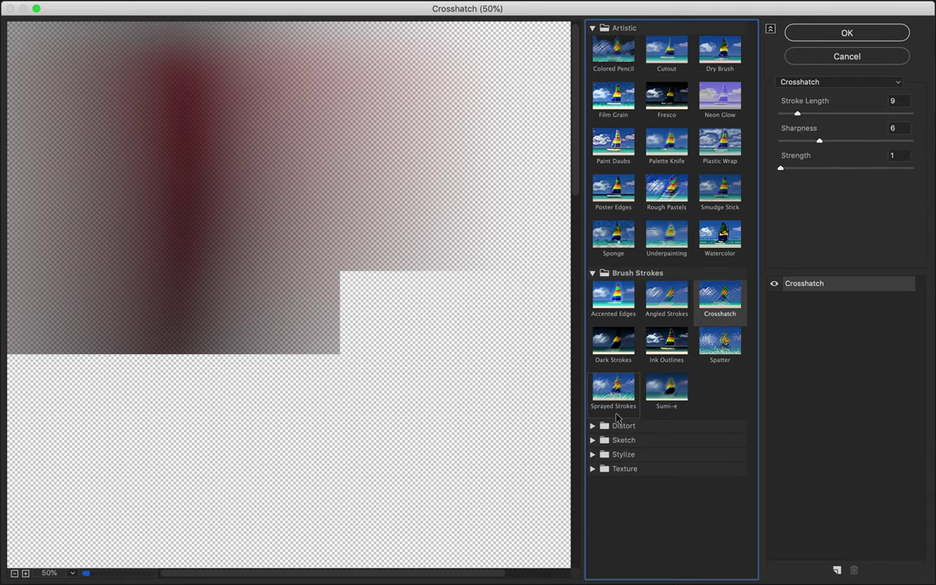
pyautogui.click(623, 426)
pyautogui.click(624, 487)
pyautogui.scroll(-5, 686, 457)
pyautogui.scroll(-2, 666, 488)
pyautogui.scroll(-3, 667, 488)
pyautogui.scroll(10, 666, 487)
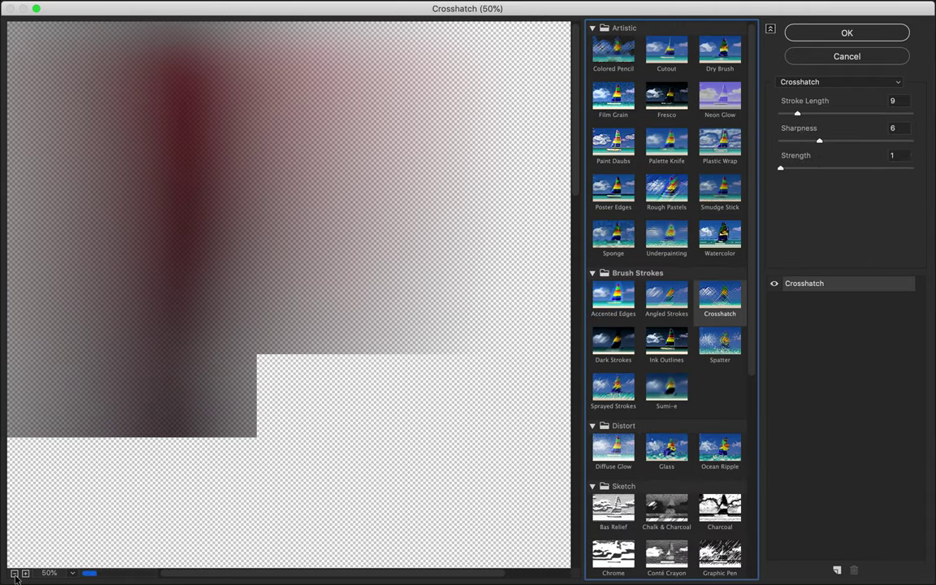
pyautogui.click(14, 574)
pyautogui.moveTo(819, 140); pyautogui.dragTo(910, 140)
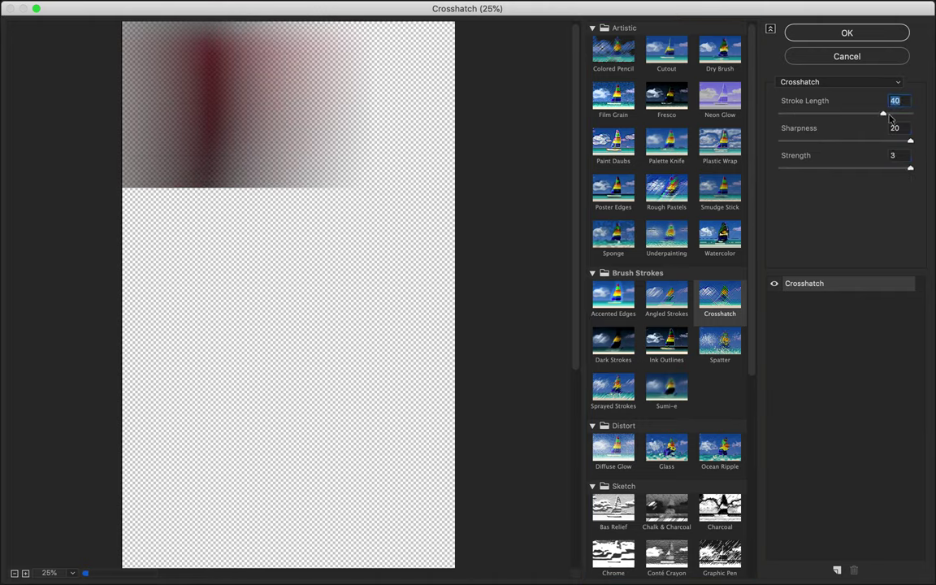
pyautogui.click(847, 34)
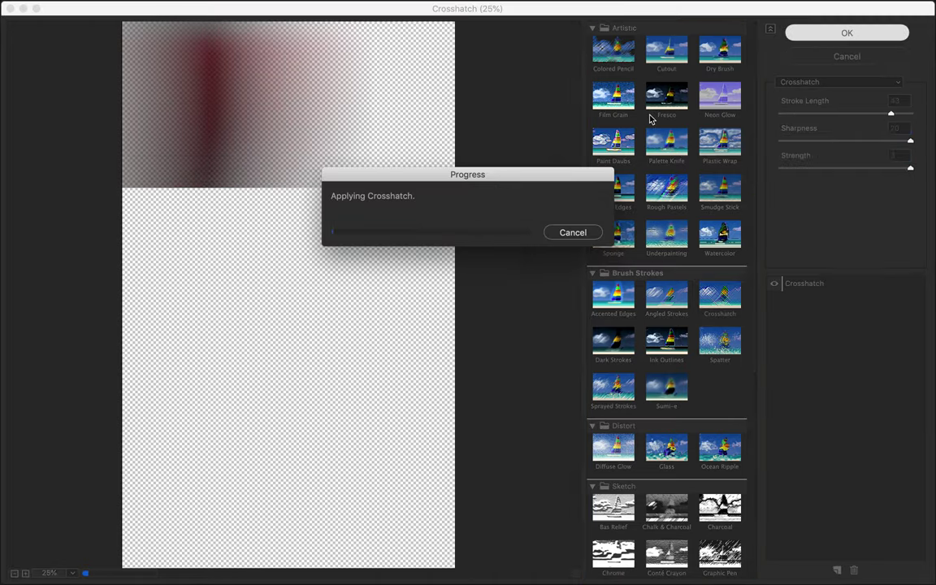
pyautogui.moveTo(491, 179); pyautogui.dragTo(526, 143)
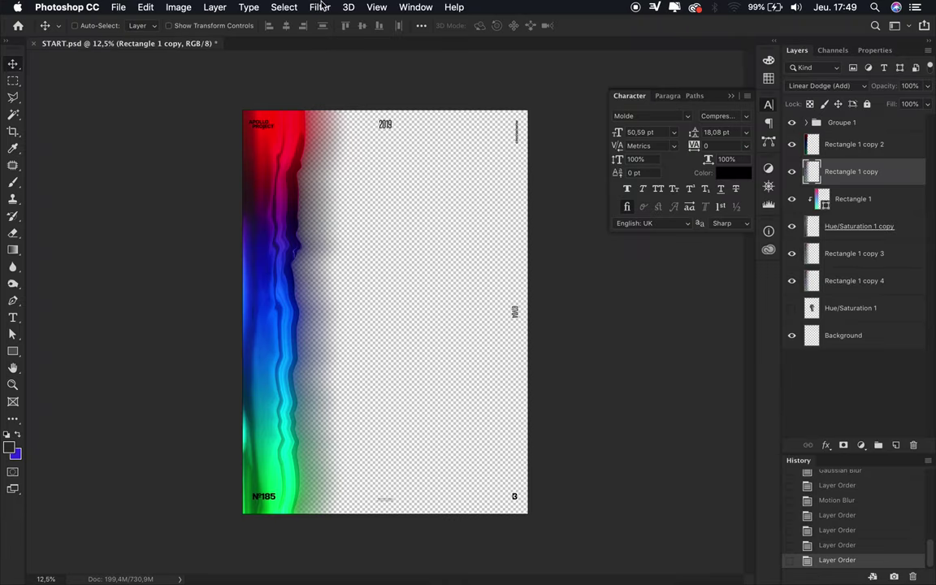
pyautogui.click(320, 7)
pyautogui.moveTo(331, 186)
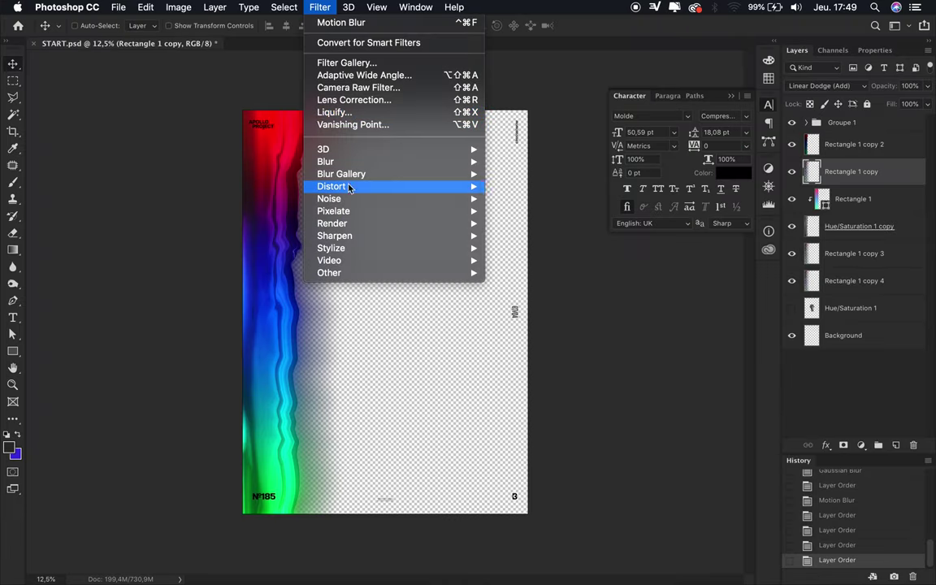
# Apply a Wave distortion, place Rectangle 1 copy below copy 3, and lower its fill to 29%.
pyautogui.click(530, 273)
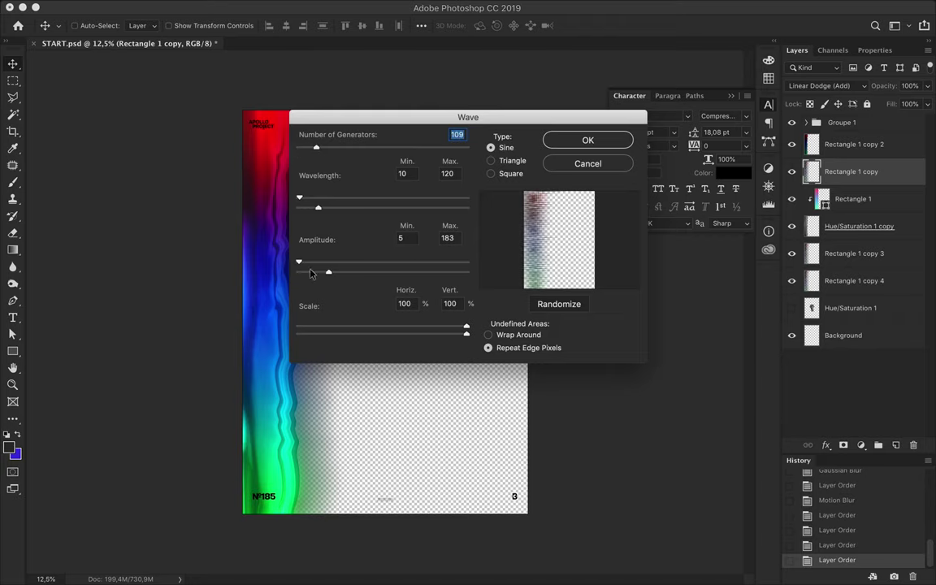
pyautogui.click(587, 139)
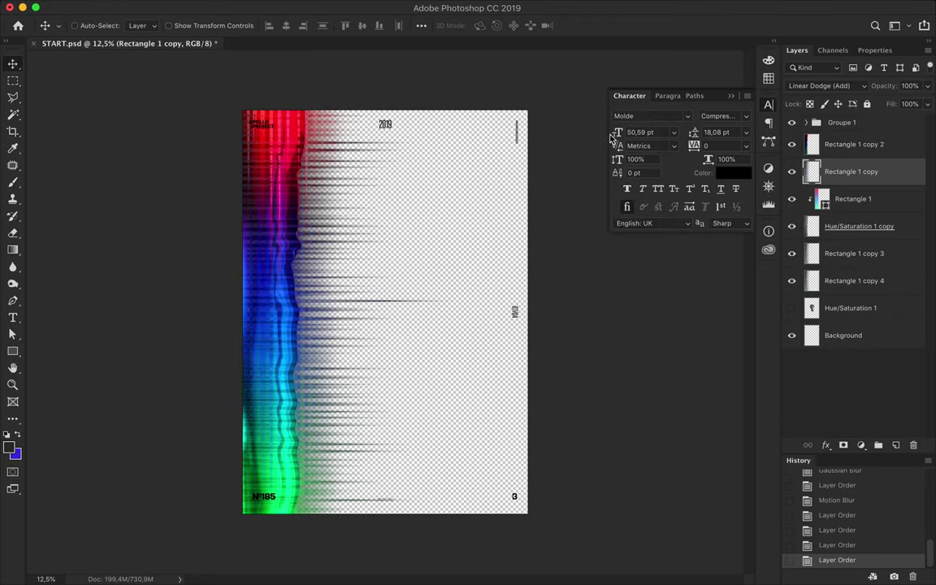
pyautogui.moveTo(850, 173); pyautogui.dragTo(848, 279)
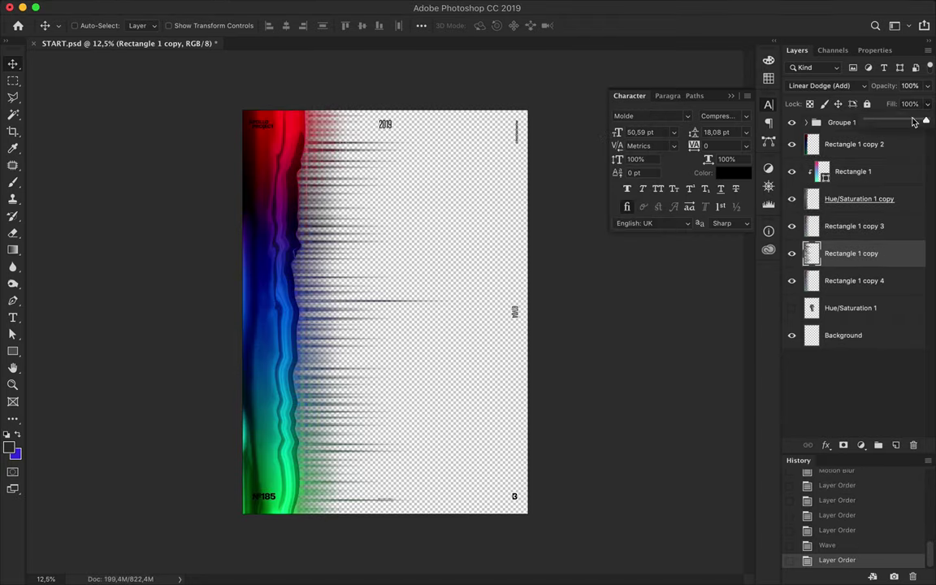
pyautogui.moveTo(919, 119); pyautogui.dragTo(890, 122)
# Try a vertically flipped duplicate, discard it, and set the streak layer to Difference.
pyautogui.moveTo(849, 234); pyautogui.dragTo(846, 246)
pyautogui.click(146, 8)
pyautogui.moveTo(167, 309)
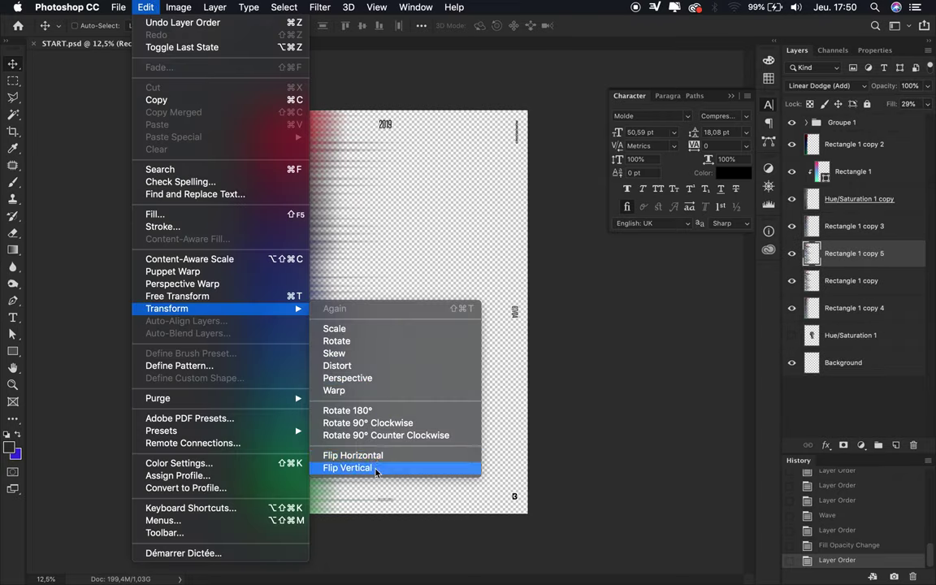
pyautogui.click(377, 469)
pyautogui.press('Delete')
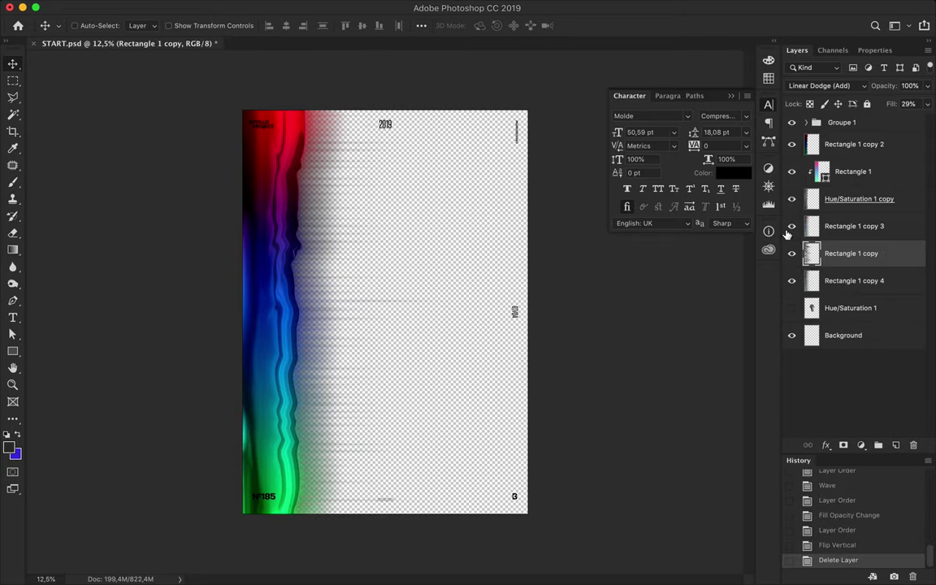
pyautogui.click(821, 86)
pyautogui.click(820, 187)
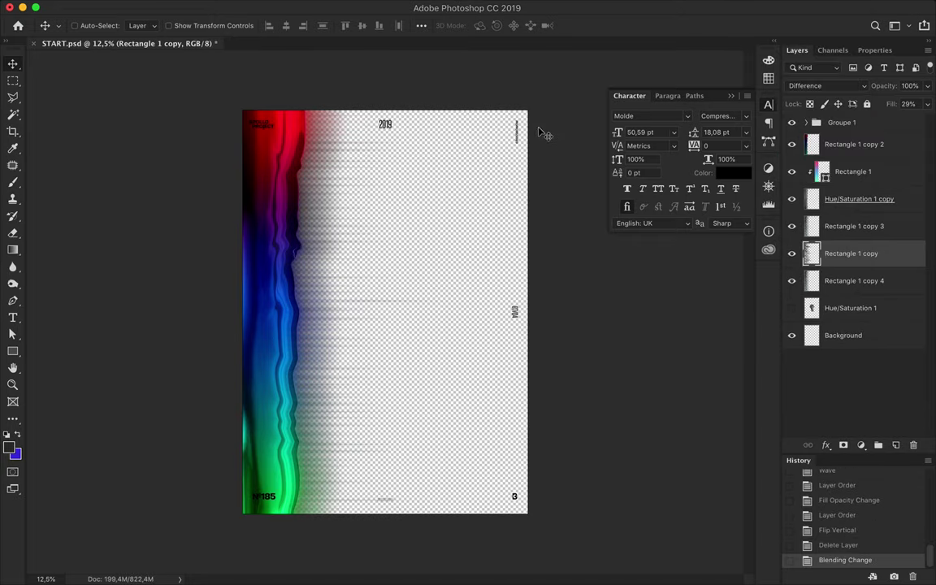
# Draw a rectangle covering the whole poster above the Background layer.
pyautogui.click(843, 335)
pyautogui.press('u')
pyautogui.moveTo(241, 107); pyautogui.dragTo(531, 519)
pyautogui.click(151, 27)
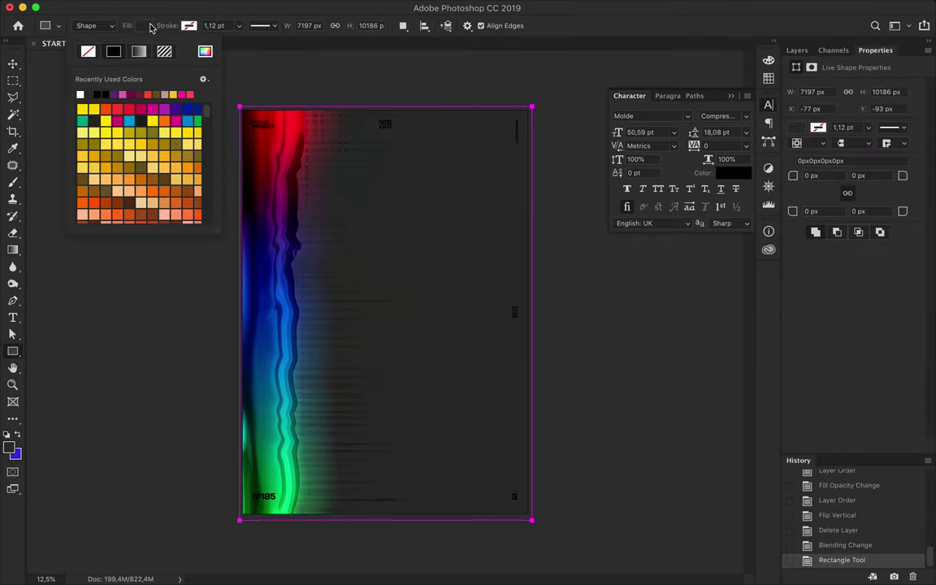
# Fill the poster-sized rectangle with near-black #100f0f.
pyautogui.click(205, 51)
pyautogui.press('Return')
pyautogui.click(96, 95)
pyautogui.click(106, 93)
pyautogui.click(205, 51)
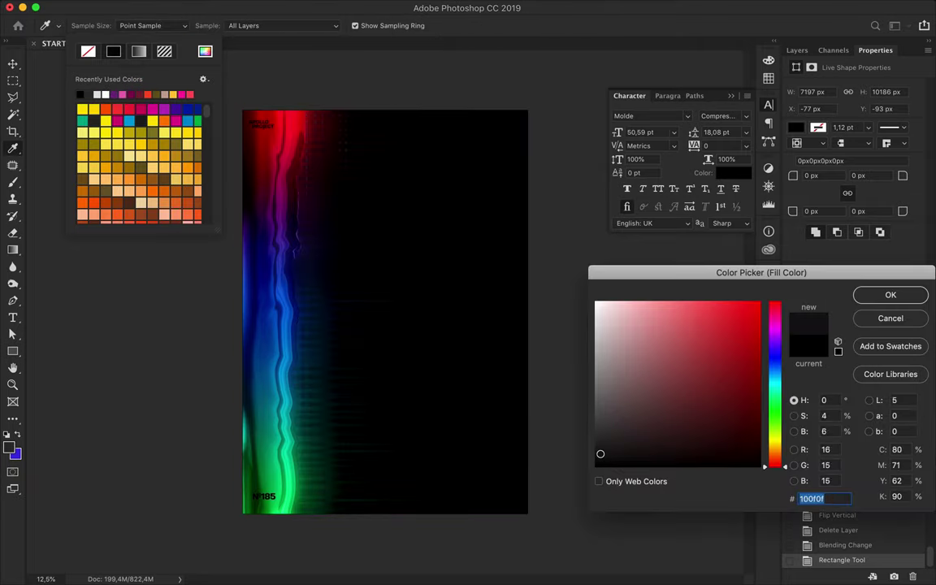
pyautogui.press('Return')
# Shift the streak layer slightly left and give it a 37.4-pixel Gaussian Blur.
pyautogui.press('v')
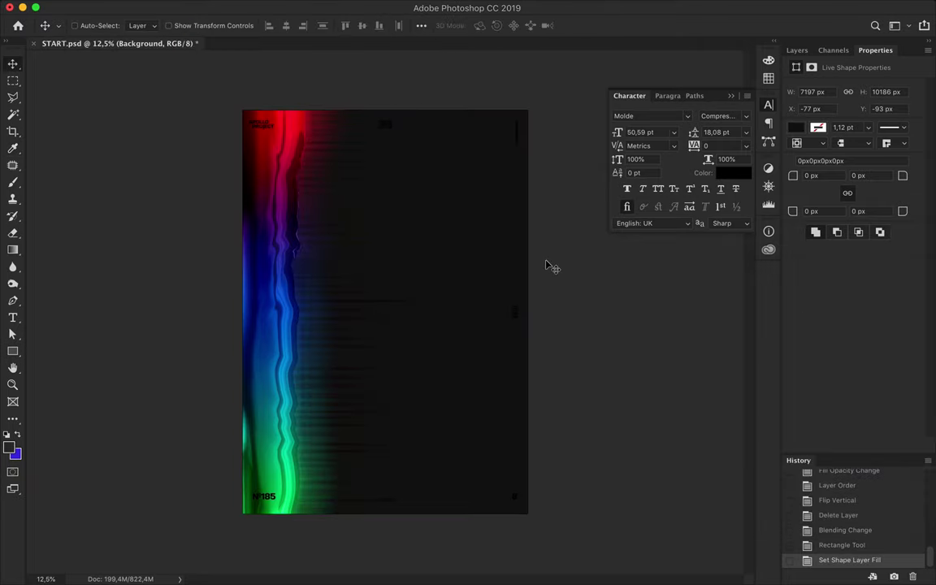
pyautogui.moveTo(313, 282); pyautogui.dragTo(285, 286)
pyautogui.click(319, 8)
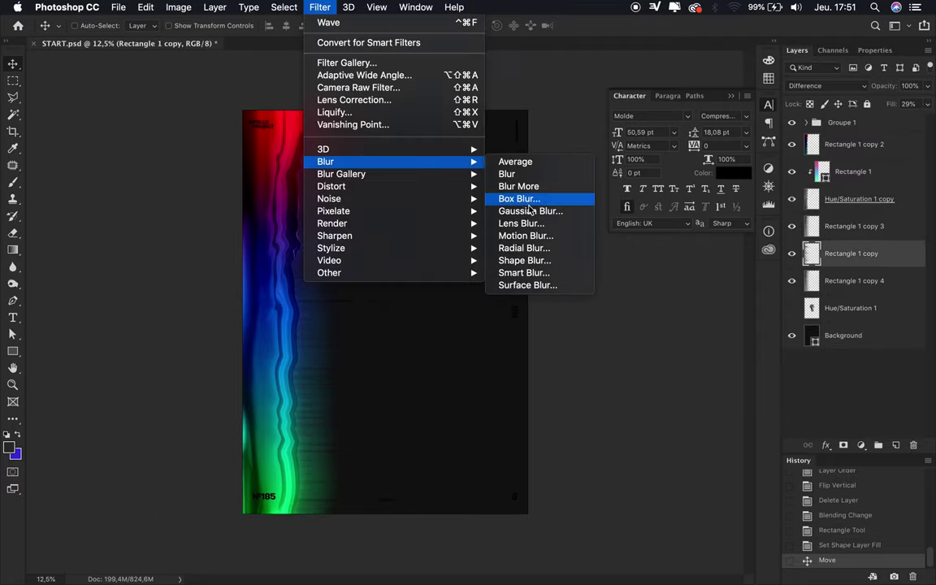
pyautogui.click(533, 211)
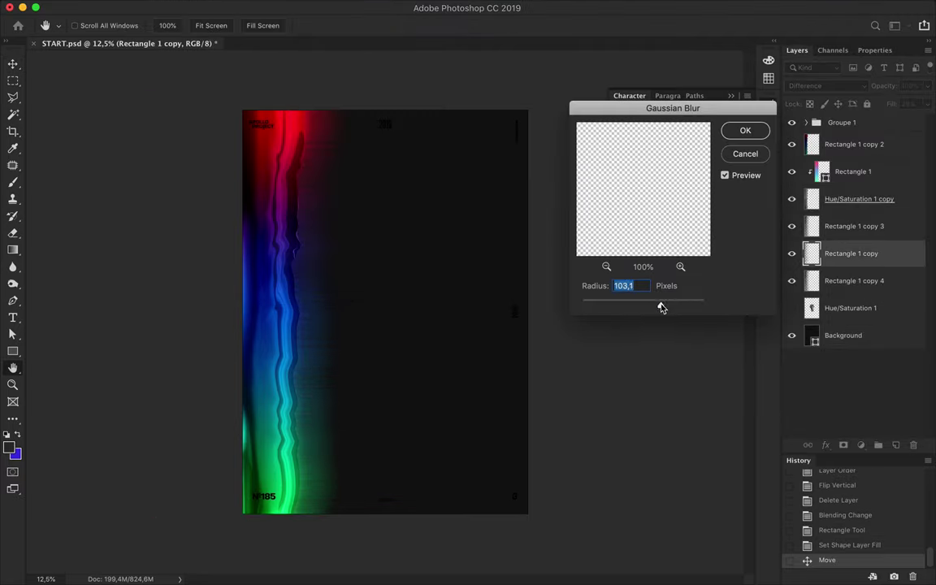
pyautogui.click(746, 130)
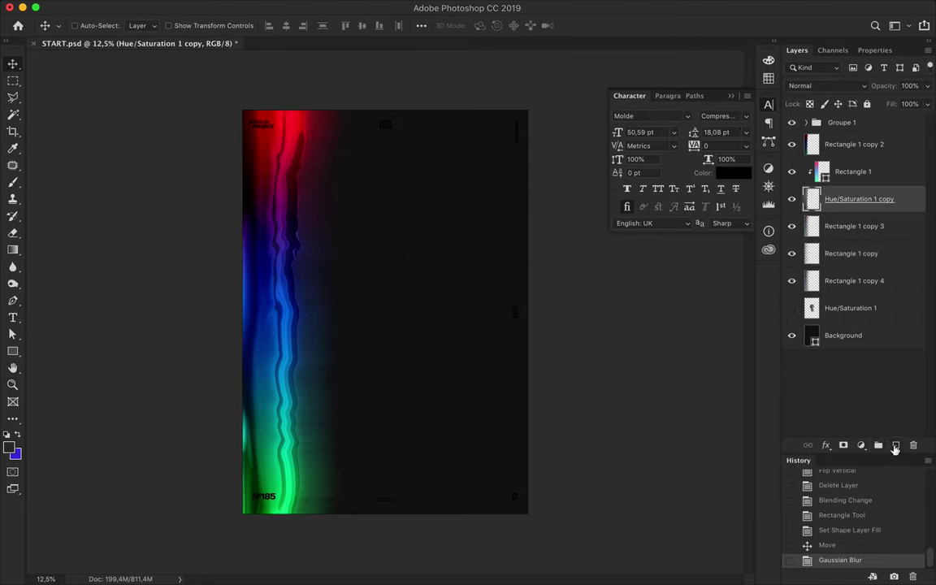
# Add a new layer below Hue/Saturation 1 copy holding a foreground-to-transparent gradient.
pyautogui.click(894, 448)
pyautogui.moveTo(855, 202); pyautogui.dragTo(853, 231)
pyautogui.press('g')
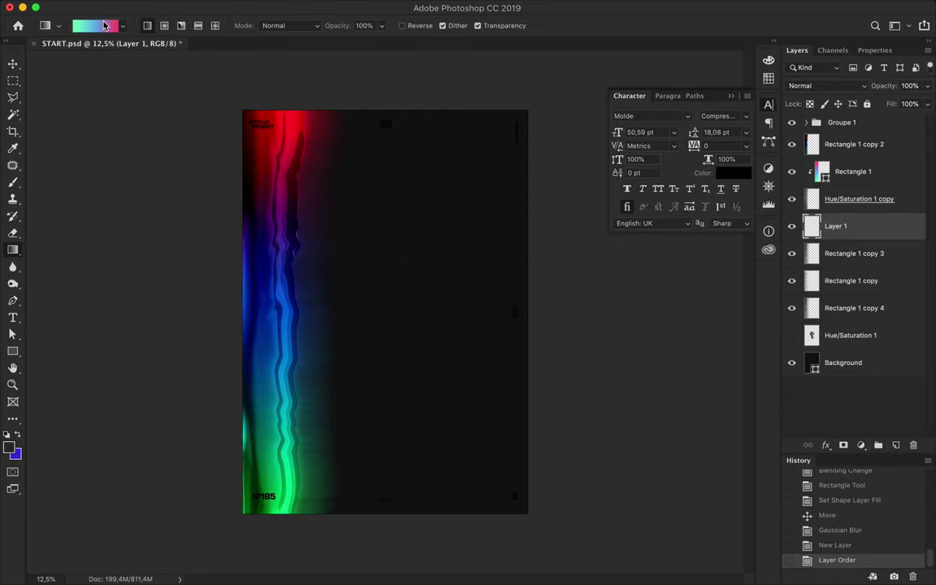
pyautogui.click(89, 25)
pyautogui.click(228, 54)
pyautogui.doubleClick(200, 290)
pyautogui.press('Escape')
pyautogui.press('Escape')
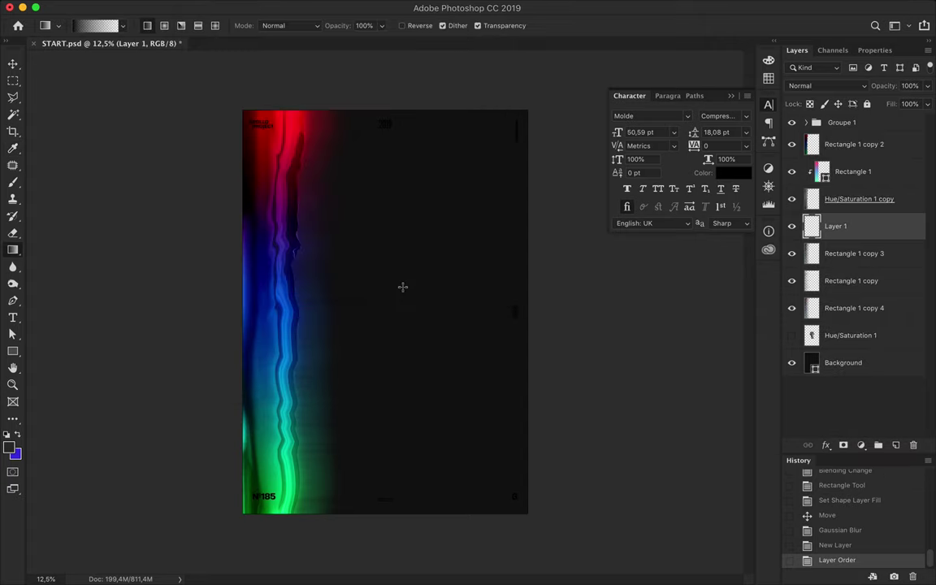
pyautogui.moveTo(491, 307); pyautogui.dragTo(493, 309)
# Free Transform the gradient into a tall, narrow strip on the left side.
pyautogui.press('v')
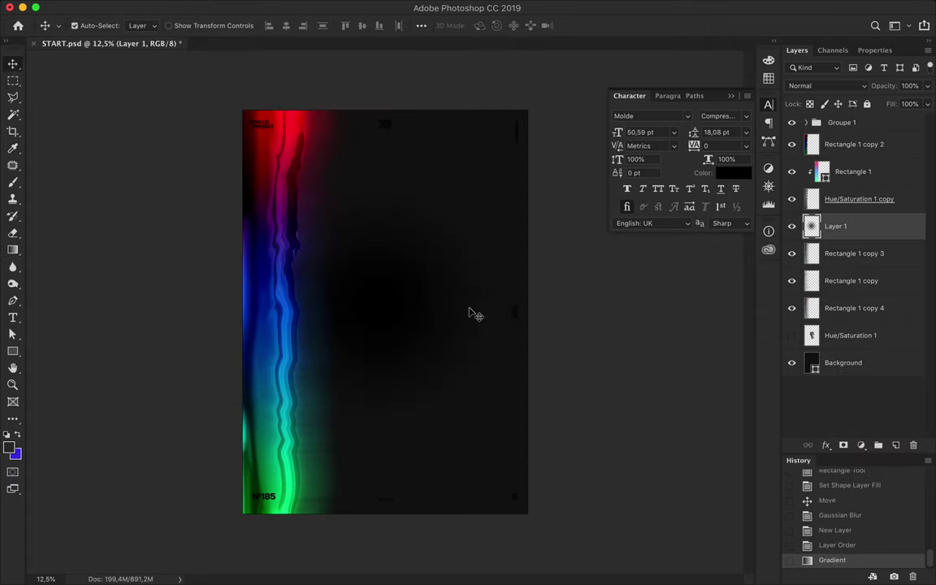
pyautogui.hotkey('ctrl', 't')
pyautogui.moveTo(309, 297); pyautogui.dragTo(278, 285)
pyautogui.moveTo(278, 184); pyautogui.dragTo(279, 95)
pyautogui.moveTo(279, 424); pyautogui.dragTo(279, 565)
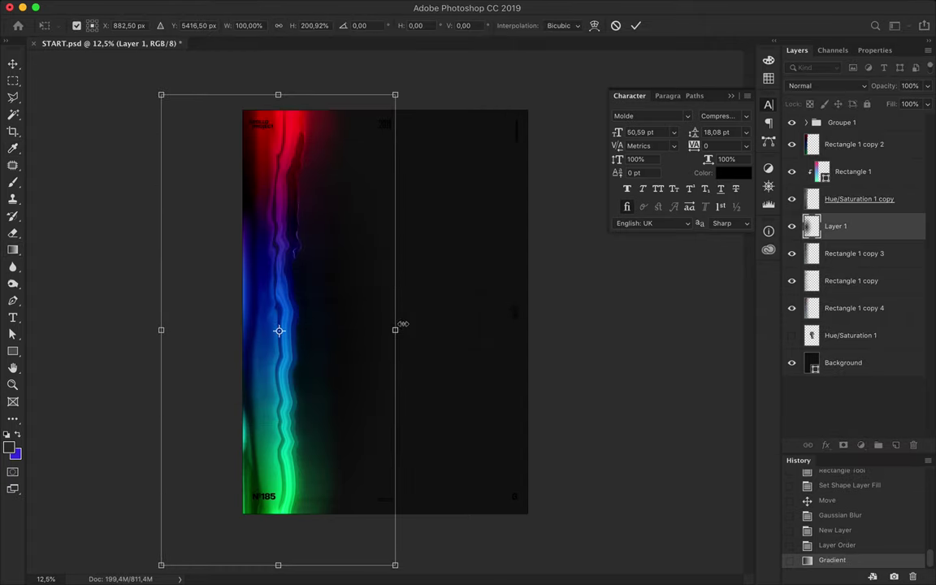
pyautogui.moveTo(395, 329); pyautogui.dragTo(264, 329)
pyautogui.moveTo(228, 136); pyautogui.dragTo(291, 136)
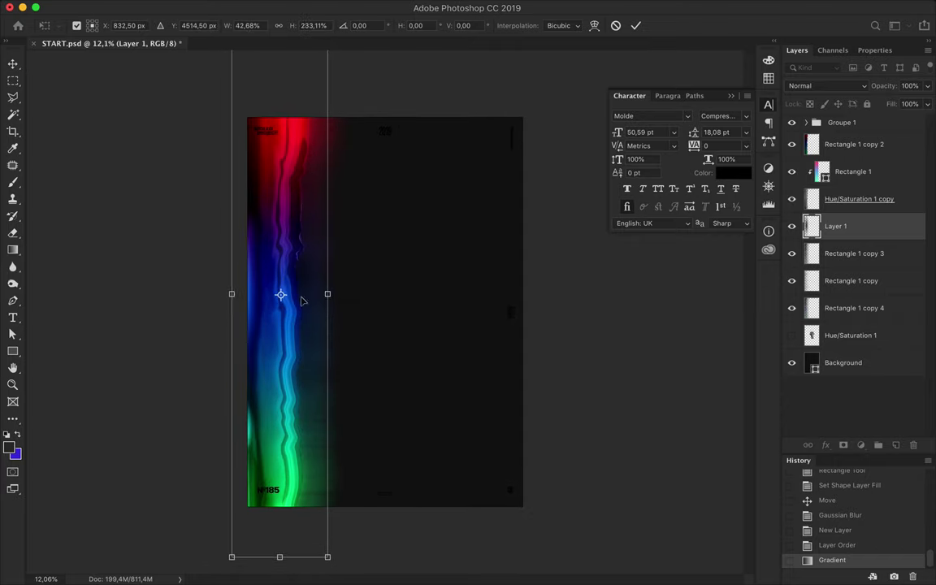
# Fine-tune the strip's height and position beside the smear, commit, and move Hue/Saturation 1 copy 2 up.
pyautogui.scroll(-2, 385, 314)
pyautogui.moveTo(303, 507); pyautogui.dragTo(307, 565)
pyautogui.moveTo(309, 235); pyautogui.dragTo(303, 223)
pyautogui.moveTo(336, 299); pyautogui.dragTo(313, 299)
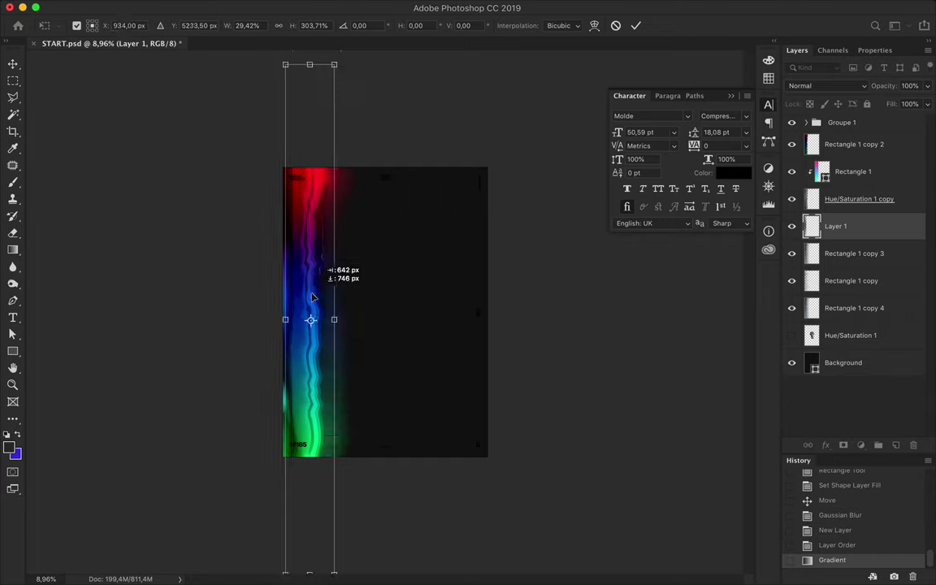
pyautogui.moveTo(310, 65); pyautogui.dragTo(310, 60)
pyautogui.scroll(-5, 362, 241)
pyautogui.moveTo(362, 238)
pyautogui.mouseDown()
pyautogui.moveTo(364, 105)
pyautogui.moveTo(363, 163)
pyautogui.mouseUp()
pyautogui.scroll(5, 363, 301)
pyautogui.moveTo(272, 267); pyautogui.dragTo(272, 267)
pyautogui.press('Return')
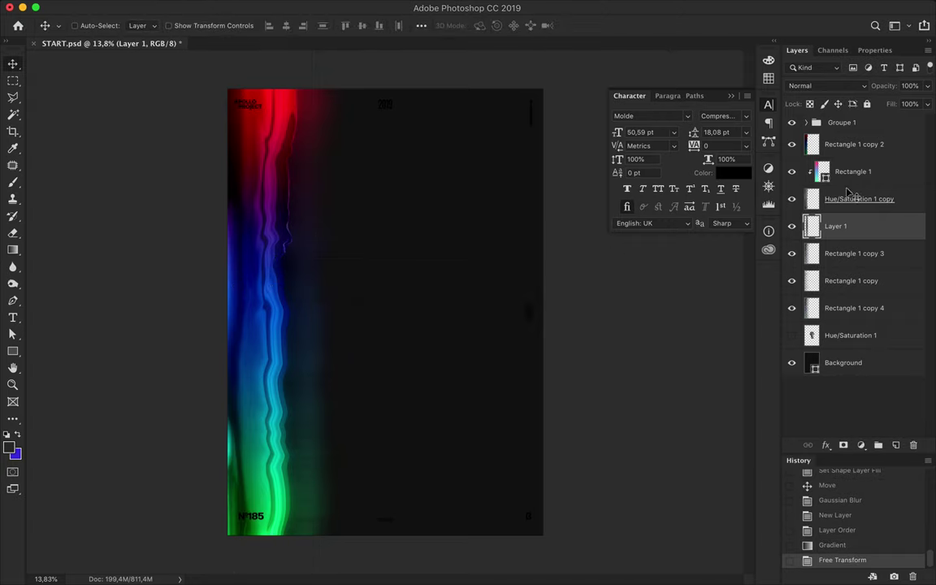
pyautogui.moveTo(848, 192); pyautogui.dragTo(846, 134)
# Apply a High Pass filter and set that layer to Overlay with 27% fill.
pyautogui.click(319, 7)
pyautogui.click(524, 284)
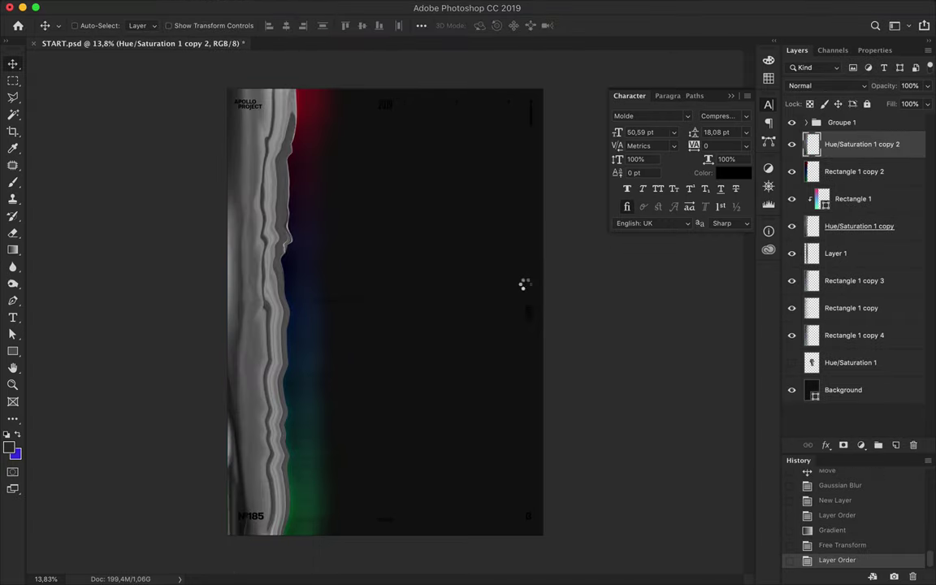
pyautogui.press('Return')
pyautogui.click(827, 85)
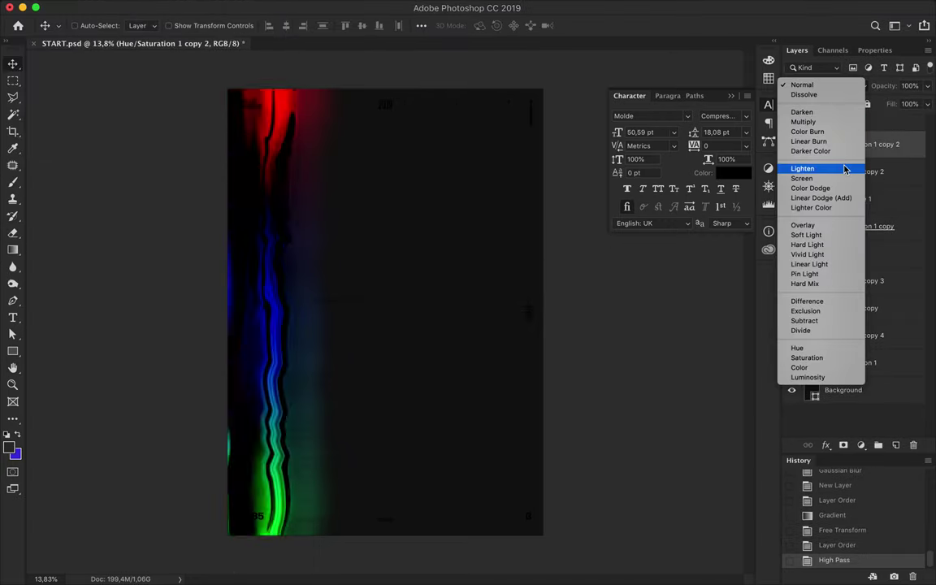
pyautogui.click(809, 225)
pyautogui.moveTo(891, 120); pyautogui.dragTo(882, 120)
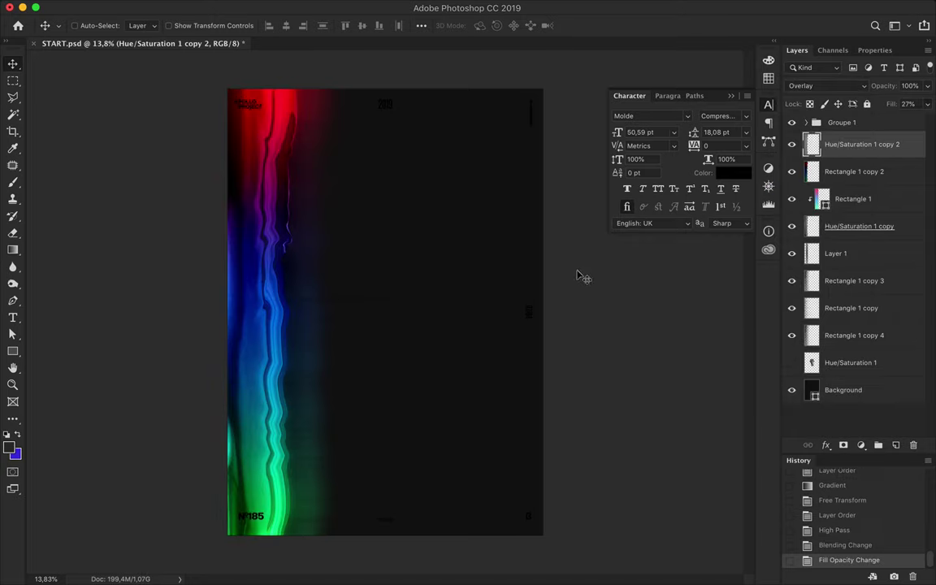
# Duplicate the smear and add a Levels adjustment (15/123) in Screen mode.
pyautogui.moveTo(861, 228); pyautogui.dragTo(862, 137)
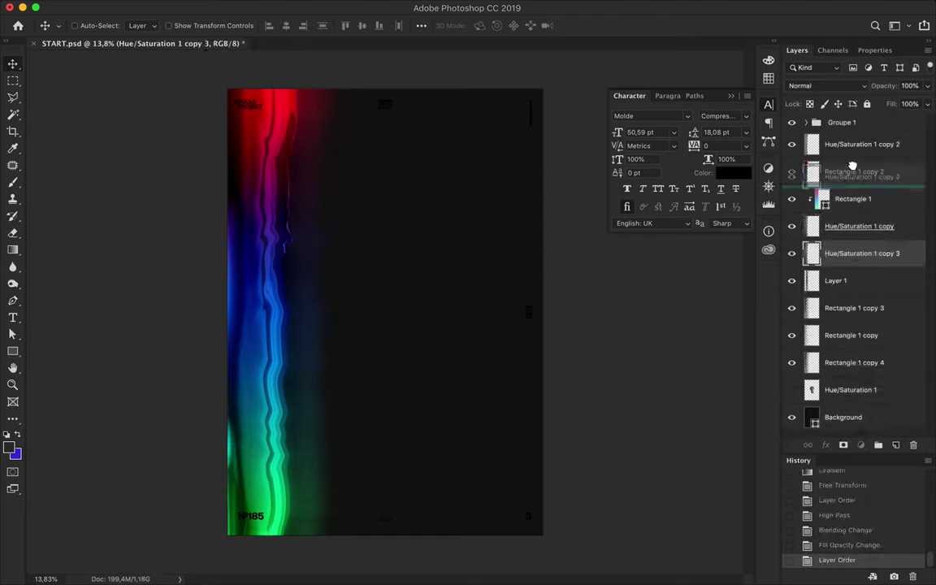
pyautogui.click(862, 445)
pyautogui.click(854, 510)
pyautogui.moveTo(815, 185); pyautogui.dragTo(821, 185)
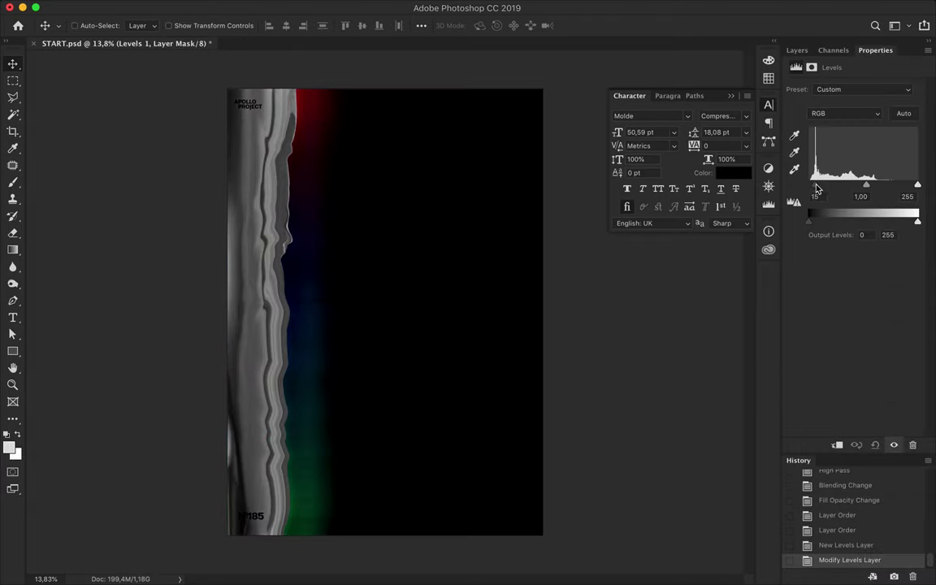
pyautogui.moveTo(917, 185); pyautogui.dragTo(863, 188)
pyautogui.click(798, 50)
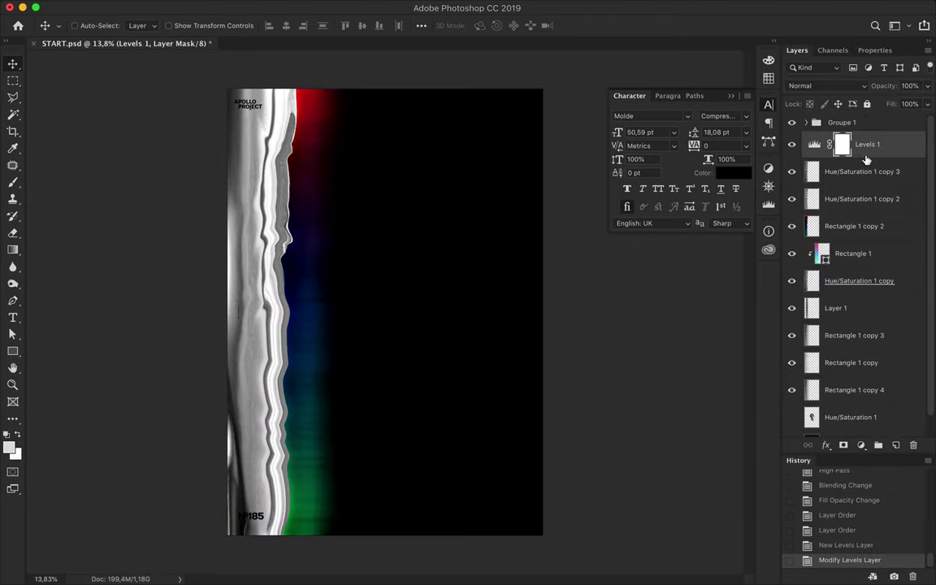
pyautogui.click(815, 85)
pyautogui.click(802, 178)
# Place Levels 1 above Hue/Saturation 1 copy 3 and merge them, undoing an extra rectangle copy.
pyautogui.moveTo(861, 144)
pyautogui.mouseDown()
pyautogui.moveTo(865, 259)
pyautogui.moveTo(877, 186)
pyautogui.moveTo(861, 130)
pyautogui.mouseUp()
pyautogui.moveTo(852, 171); pyautogui.dragTo(841, 268)
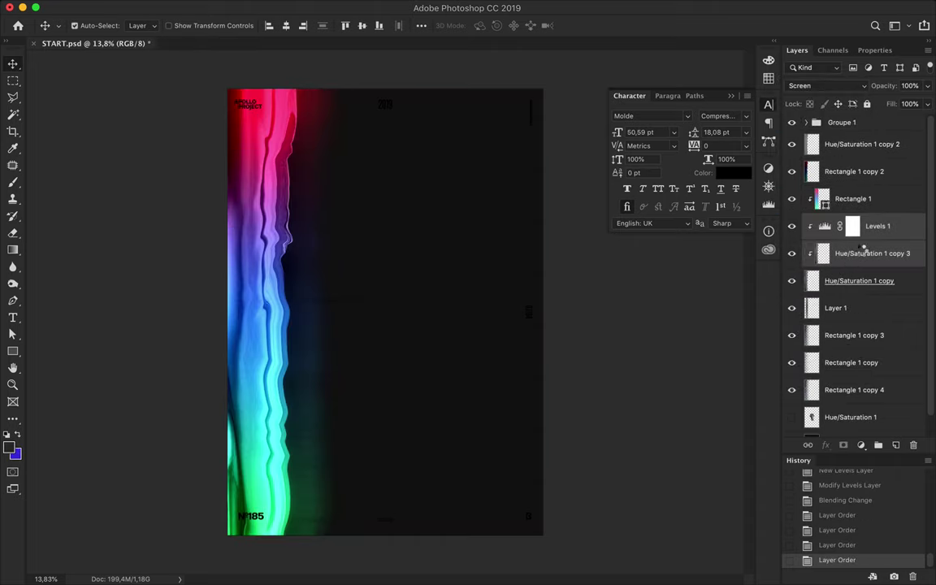
pyautogui.hotkey('ctrl', 'e')
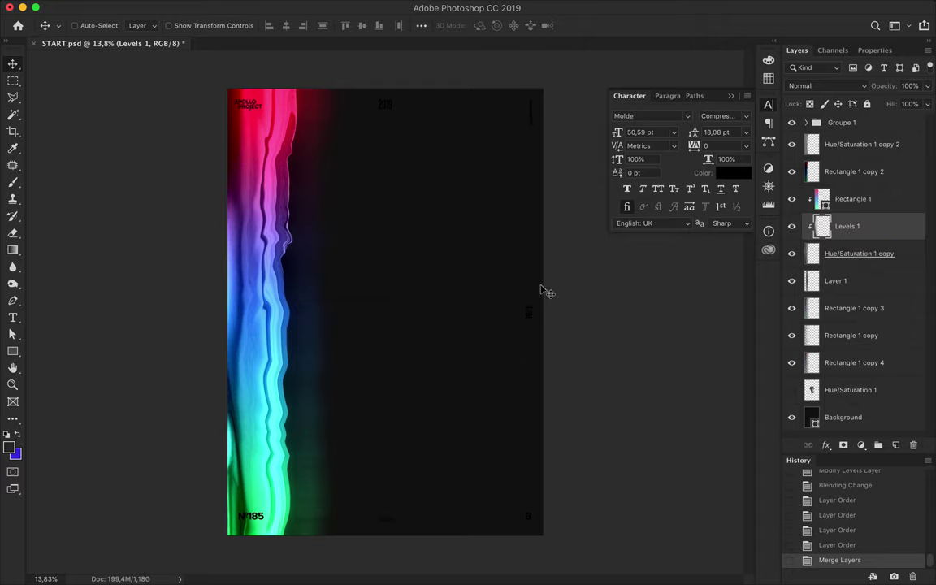
pyautogui.click(853, 171)
pyautogui.moveTo(856, 177); pyautogui.dragTo(857, 195)
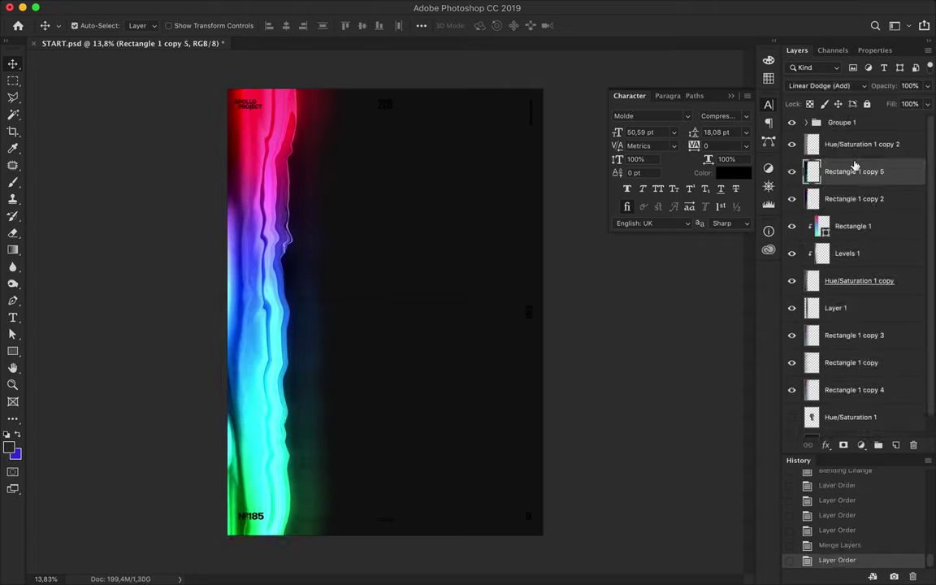
pyautogui.hotkey('ctrl', 'z')
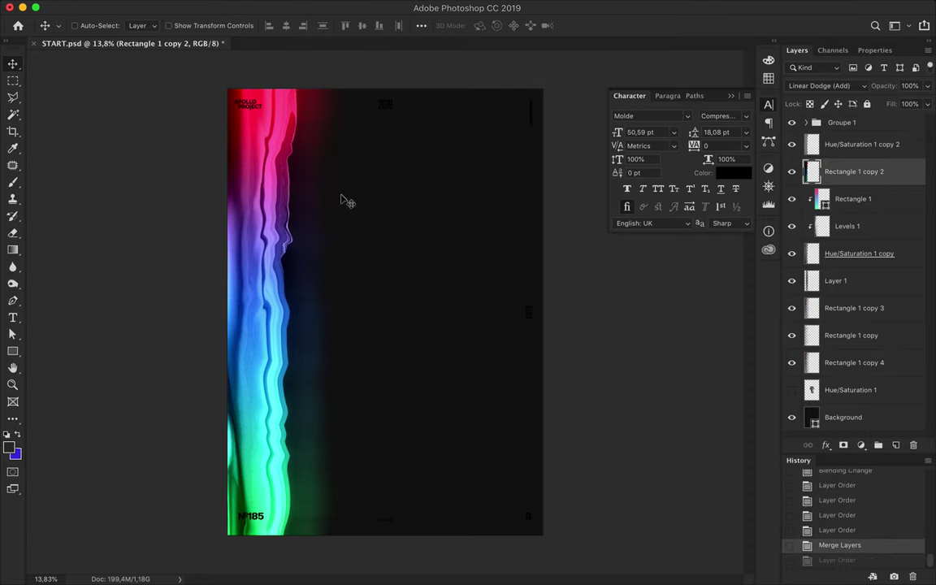
# Add an 'APOLLO' text layer, enlarge it, and set it to Semibold.
pyautogui.press('t')
pyautogui.click(406, 231)
pyautogui.write('APOLLO')
pyautogui.hotkey('ctrl', 'Return')
pyautogui.hotkey('ctrl', 't')
pyautogui.moveTo(438, 195); pyautogui.dragTo(553, 157)
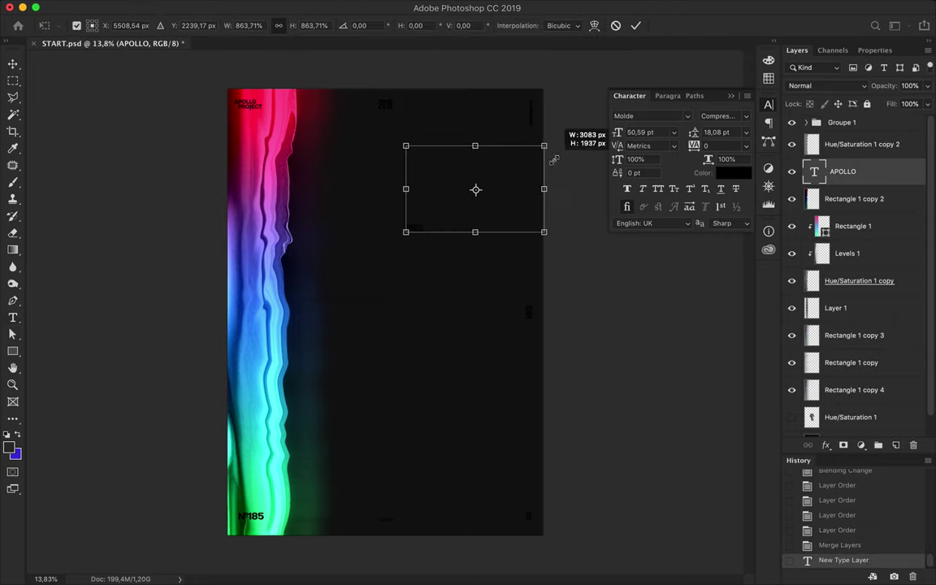
pyautogui.press('Return')
pyautogui.click(307, 29)
pyautogui.click(282, 527)
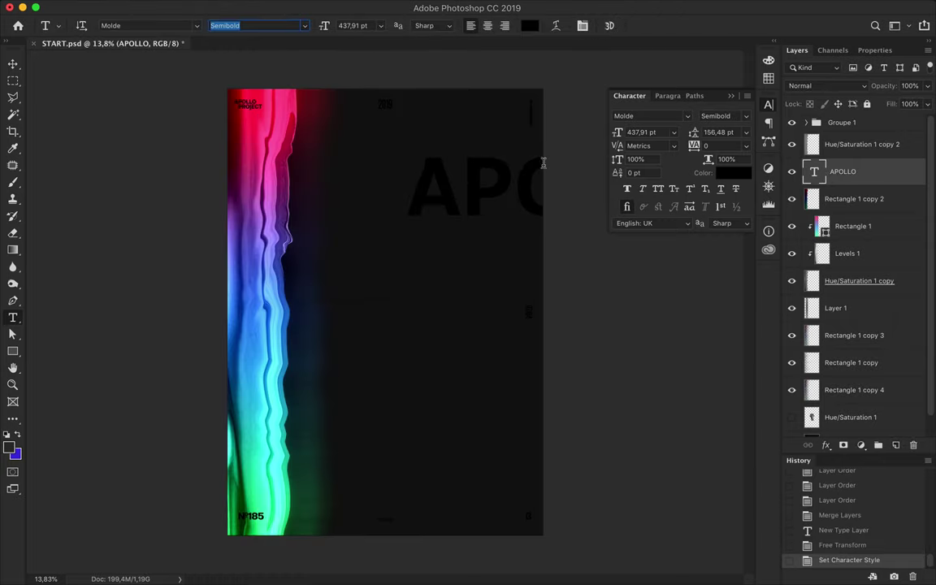
# Rotate APOLLO to run vertically at full poster height and move its layer beneath the smear.
pyautogui.press('v')
pyautogui.moveTo(480, 178); pyautogui.dragTo(337, 337)
pyautogui.hotkey('ctrl', 't')
pyautogui.moveTo(552, 305); pyautogui.dragTo(366, 195)
pyautogui.moveTo(435, 246)
pyautogui.mouseDown()
pyautogui.moveTo(277, 188)
pyautogui.moveTo(277, 62)
pyautogui.mouseUp()
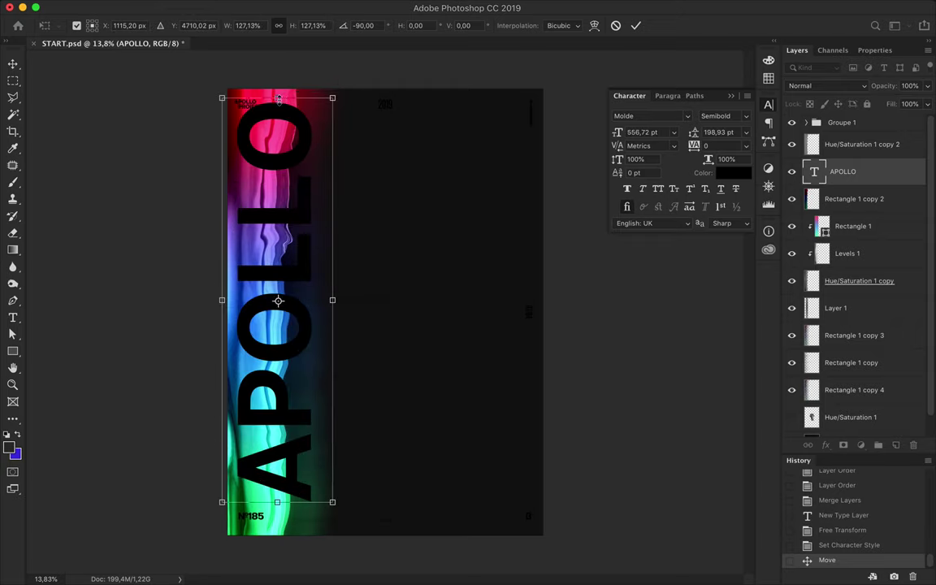
pyautogui.moveTo(278, 534); pyautogui.dragTo(277, 556)
pyautogui.press('Return')
pyautogui.moveTo(843, 172)
pyautogui.mouseDown()
pyautogui.moveTo(873, 223)
pyautogui.moveTo(863, 304)
pyautogui.mouseUp()
# Give APOLLO a dark colour sampled from the poster and set its blend mode to Difference.
pyautogui.press('t')
pyautogui.click(530, 26)
pyautogui.click(451, 146)
pyautogui.click(886, 294)
pyautogui.moveTo(351, 334); pyautogui.dragTo(308, 334)
pyautogui.click(827, 86)
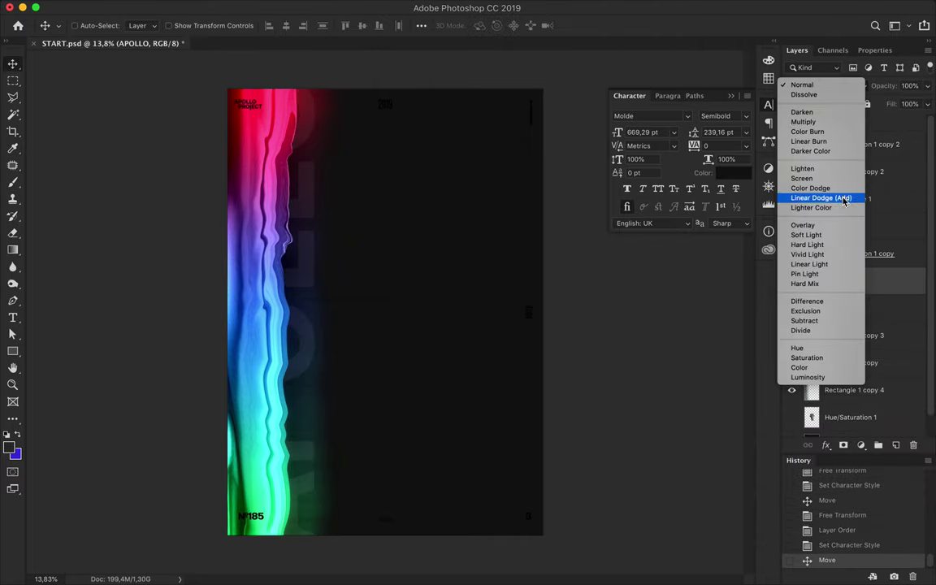
pyautogui.click(840, 303)
# Duplicate the five rainbow smear layers to the top of the layer stack.
pyautogui.scroll(1, 512, 228)
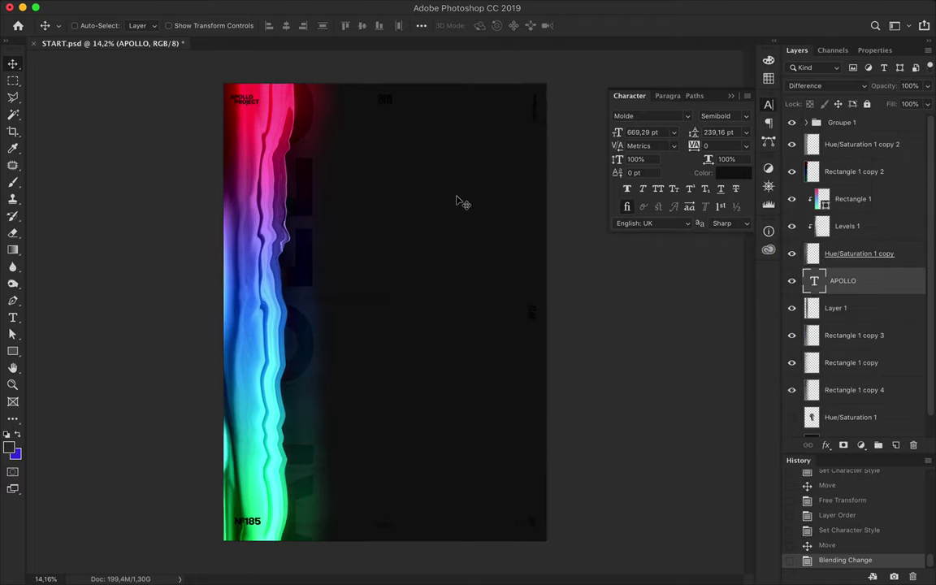
pyautogui.hotkey('ctrl', '0')
pyautogui.click(860, 199)
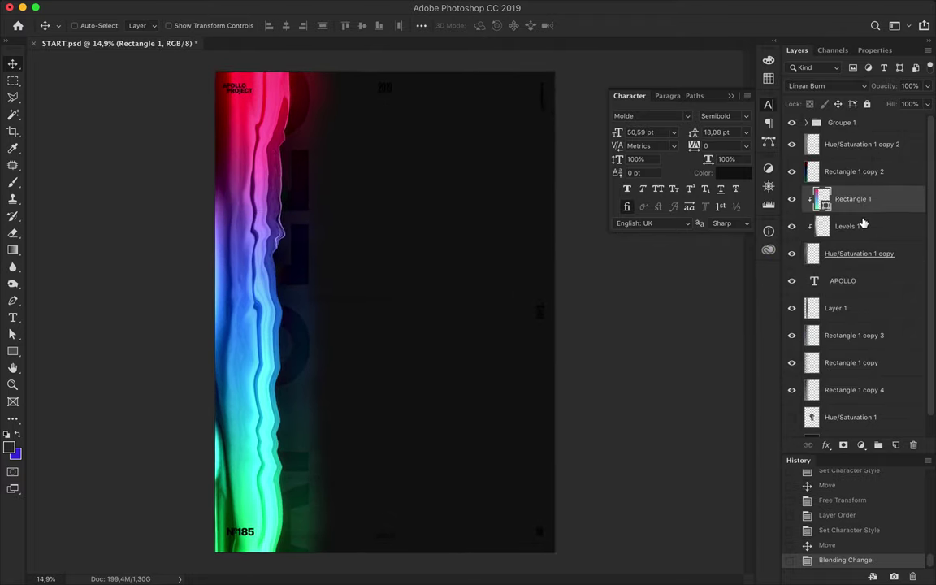
pyautogui.press('m')
pyautogui.press('v')
pyautogui.click(861, 144)
pyautogui.keyDown('shift'); pyautogui.click(860, 253); pyautogui.keyUp('shift')
pyautogui.moveTo(852, 203); pyautogui.dragTo(842, 138)
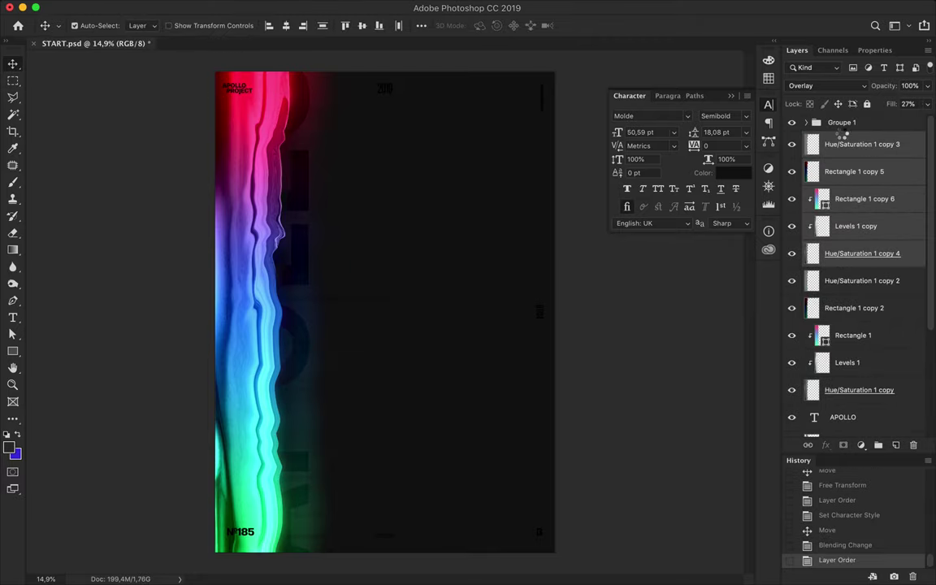
# Merge the smear copies into one layer and shift it to the poster's right.
pyautogui.hotkey('ctrl', 'e')
pyautogui.moveTo(290, 244); pyautogui.dragTo(438, 244)
pyautogui.press('m')
pyautogui.rightClick(13, 81)
pyautogui.click(90, 79)
# Copy a thin vertical strip of the smear onto Layer 2 and move it right.
pyautogui.moveTo(408, 517); pyautogui.dragTo(408, 520)
pyautogui.hotkey('ctrl', 'c')
pyautogui.hotkey('ctrl', 'v')
pyautogui.press('v')
pyautogui.moveTo(408, 244); pyautogui.dragTo(488, 244)
# Copy a tall thin strip from the merged smear layer onto Layer 3.
pyautogui.press('m')
pyautogui.moveTo(417, 81); pyautogui.dragTo(417, 526)
pyautogui.hotkey('ctrl', 'c')
pyautogui.press('Return')
pyautogui.hotkey('alt', '[')
pyautogui.hotkey('ctrl', 'c')
pyautogui.hotkey('ctrl', 'v')
# Copy two more thin strips onto Layers 4 and 5, then hide the merged smear copy.
pyautogui.moveTo(435, 104)
pyautogui.mouseDown()
pyautogui.moveTo(443, 575)
pyautogui.moveTo(437, 552)
pyautogui.mouseUp()
pyautogui.hotkey('ctrl', 'c')
pyautogui.hotkey('ctrl', 'v')
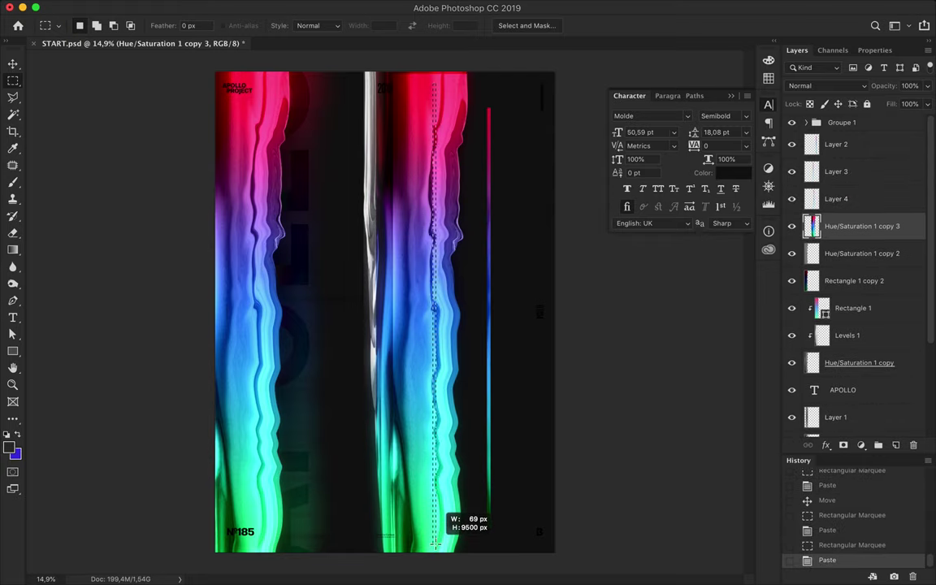
pyautogui.moveTo(436, 544); pyautogui.dragTo(436, 553)
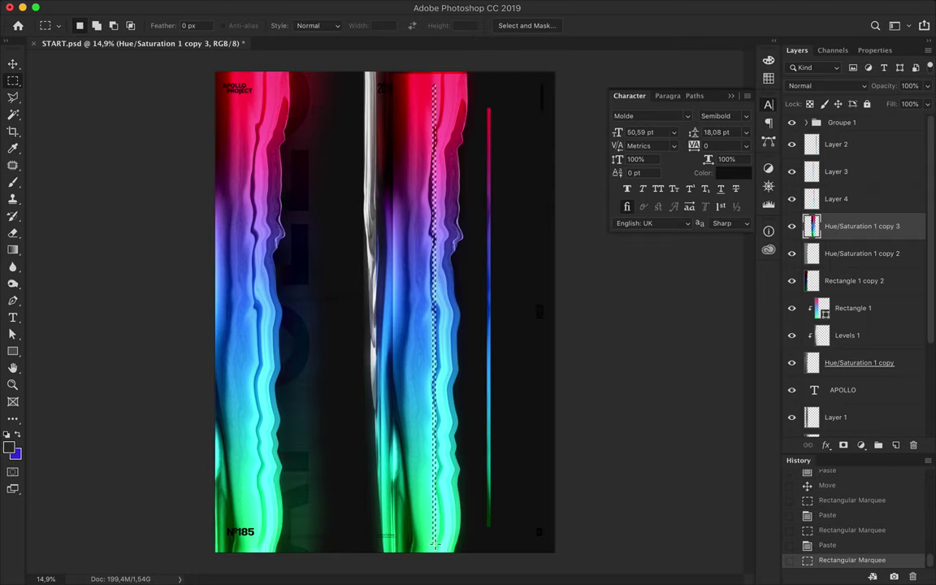
pyautogui.hotkey('ctrl', 'c')
pyautogui.hotkey('ctrl', 'v')
pyautogui.press('v')
pyautogui.click(792, 253)
# Shift two gradient lines left, angle one diagonally, and move the line layers lower in the stack.
pyautogui.moveTo(436, 252); pyautogui.dragTo(362, 167)
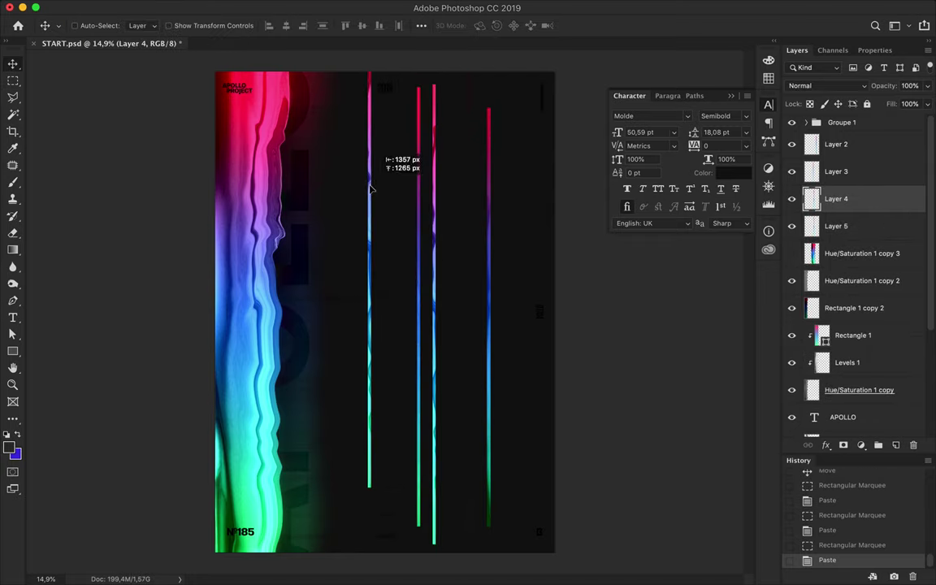
pyautogui.moveTo(418, 203)
pyautogui.mouseDown()
pyautogui.moveTo(373, 114)
pyautogui.moveTo(297, 288)
pyautogui.mouseUp()
pyautogui.hotkey('ctrl', 't')
pyautogui.press('Return')
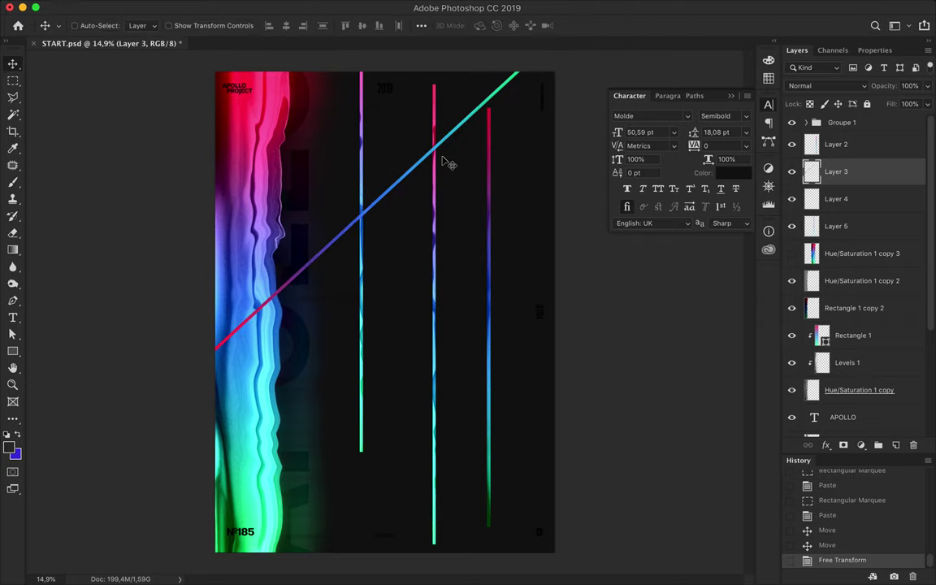
pyautogui.moveTo(446, 158); pyautogui.dragTo(428, 171)
pyautogui.click(836, 144)
pyautogui.keyDown('shift'); pyautogui.click(845, 226); pyautogui.keyUp('shift')
pyautogui.moveTo(845, 226); pyautogui.dragTo(846, 386)
# Rotate the pink Layer 4 and shortened Layer 5 lines diagonally, placing them lower left.
pyautogui.click(368, 195)
pyautogui.hotkey('ctrl', 't')
pyautogui.moveTo(370, 57); pyautogui.dragTo(445, 125)
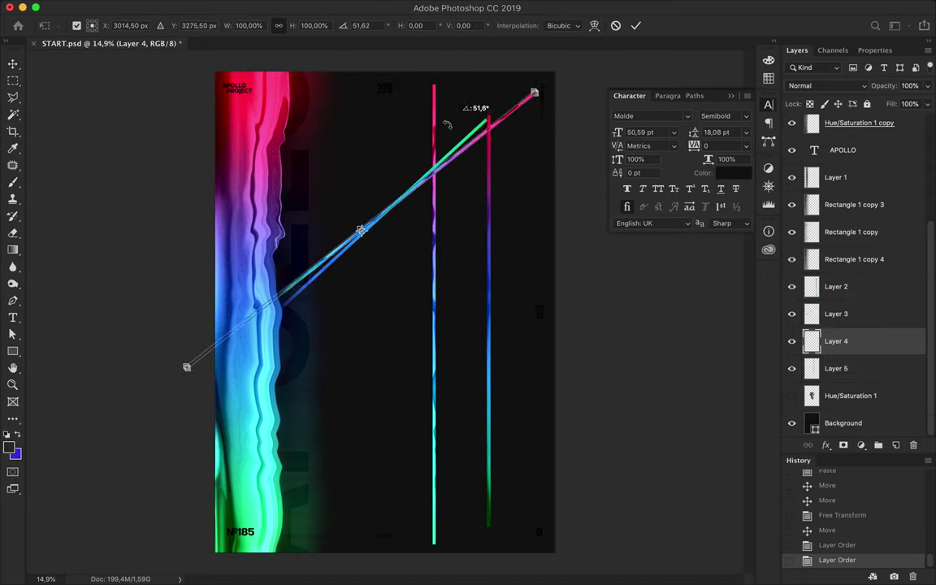
pyautogui.press('Return')
pyautogui.moveTo(405, 213); pyautogui.dragTo(272, 307)
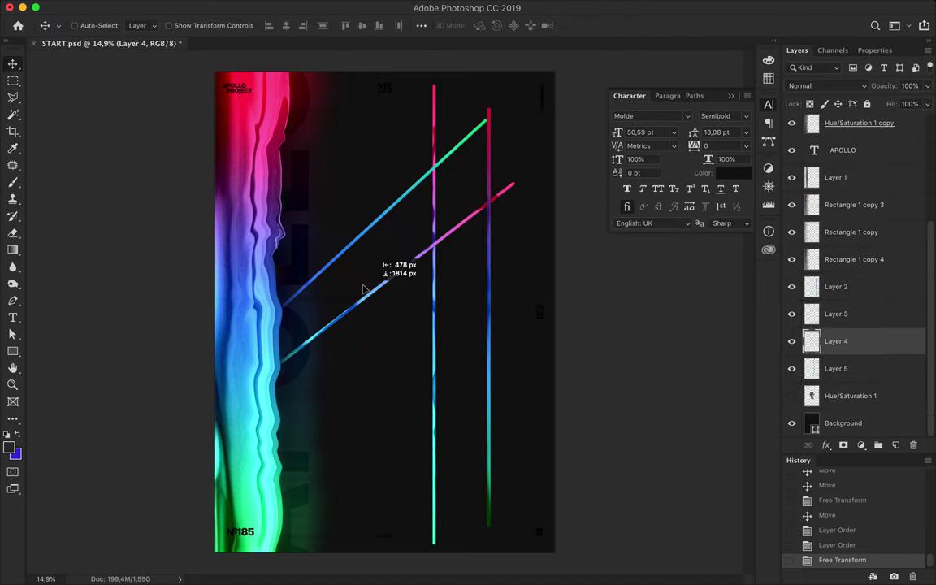
pyautogui.hotkey('ctrl', 't')
pyautogui.moveTo(443, 297); pyautogui.dragTo(344, 282)
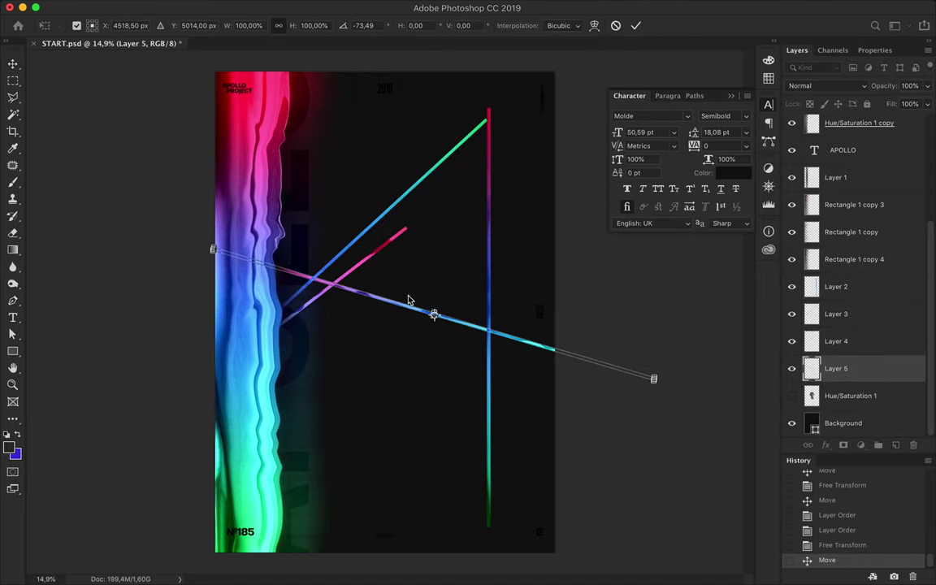
pyautogui.press('Return')
pyautogui.moveTo(289, 322); pyautogui.dragTo(135, 436)
# Turn the Layer 2 line horizontal with a slight tilt and move it down-left.
pyautogui.keyDown('ctrl'); pyautogui.click(488, 351); pyautogui.keyUp('ctrl')
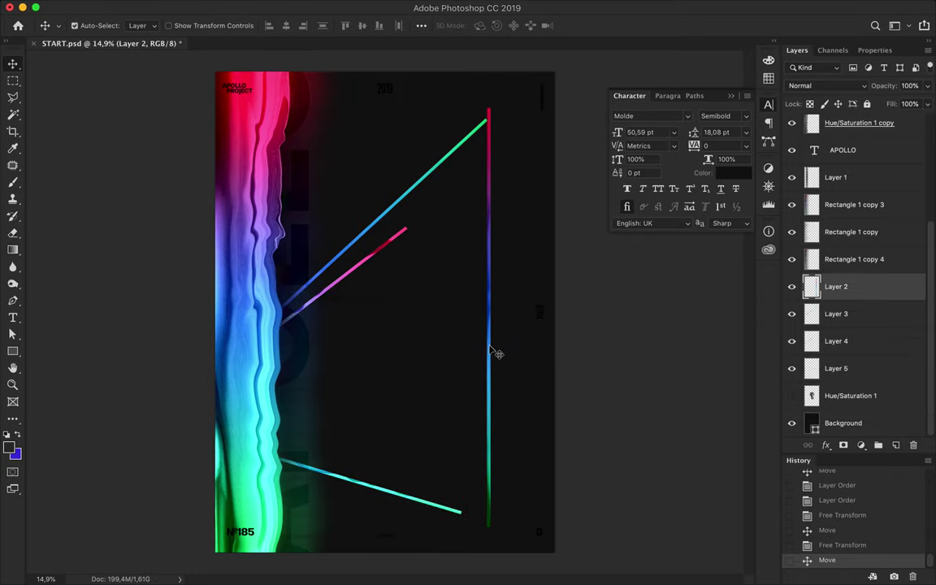
pyautogui.hotkey('ctrl', 't')
pyautogui.moveTo(598, 223); pyautogui.dragTo(582, 425)
pyautogui.press('Return')
pyautogui.moveTo(489, 319); pyautogui.dragTo(407, 412)
pyautogui.hotkey('ctrl', 't')
pyautogui.moveTo(487, 422); pyautogui.dragTo(480, 397)
pyautogui.moveTo(398, 428); pyautogui.dragTo(455, 447)
pyautogui.press('Return')
# Move the green line up-left and rotate it to 33°.
pyautogui.moveTo(406, 188); pyautogui.dragTo(358, 208)
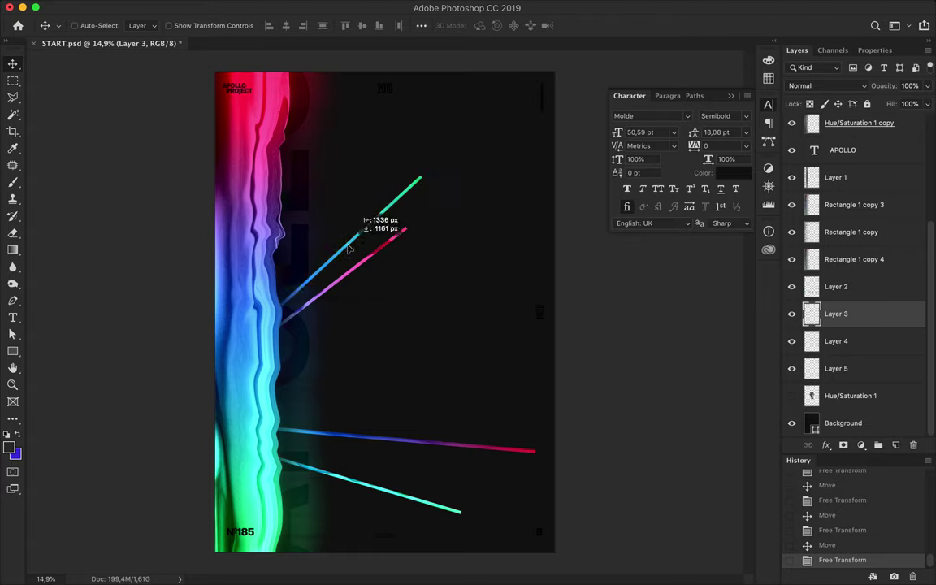
pyautogui.hotkey('ctrl', 't')
pyautogui.moveTo(435, 195)
pyautogui.mouseDown()
pyautogui.moveTo(449, 252)
pyautogui.moveTo(458, 131)
pyautogui.mouseUp()
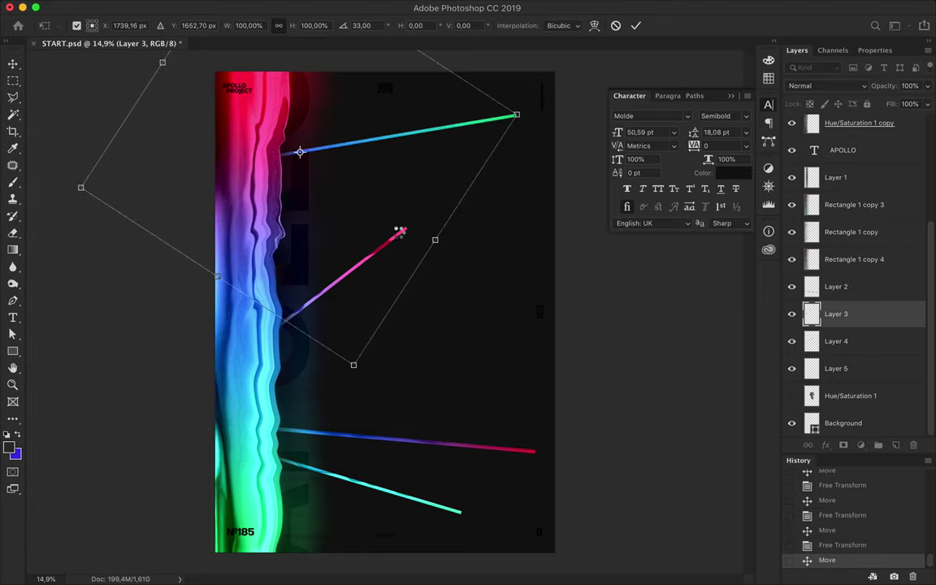
pyautogui.press('Return')
# Rotate the pink Layer 4 line near horizontal, angled up-right.
pyautogui.click(393, 247)
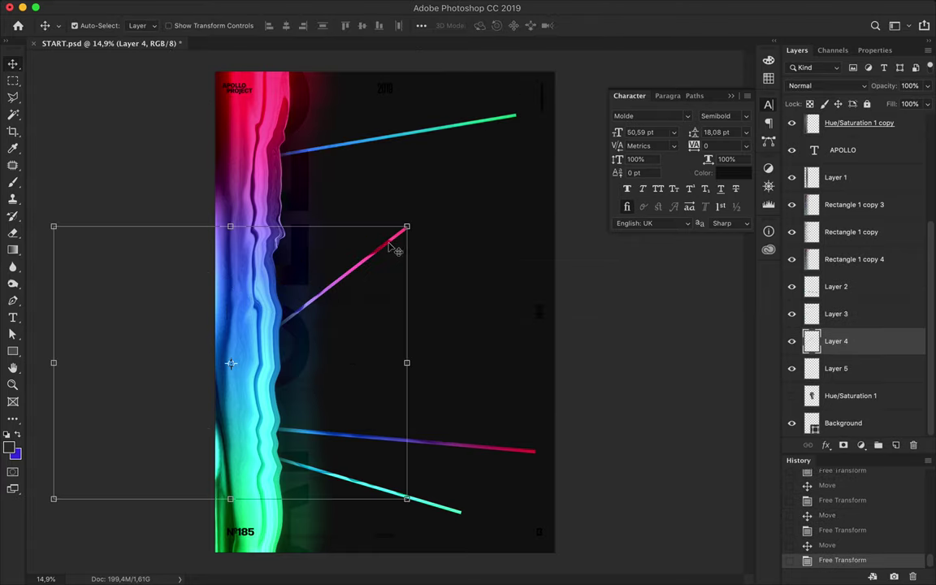
pyautogui.hotkey('ctrl', 't')
pyautogui.moveTo(402, 213); pyautogui.dragTo(457, 329)
pyautogui.moveTo(406, 353); pyautogui.dragTo(445, 162)
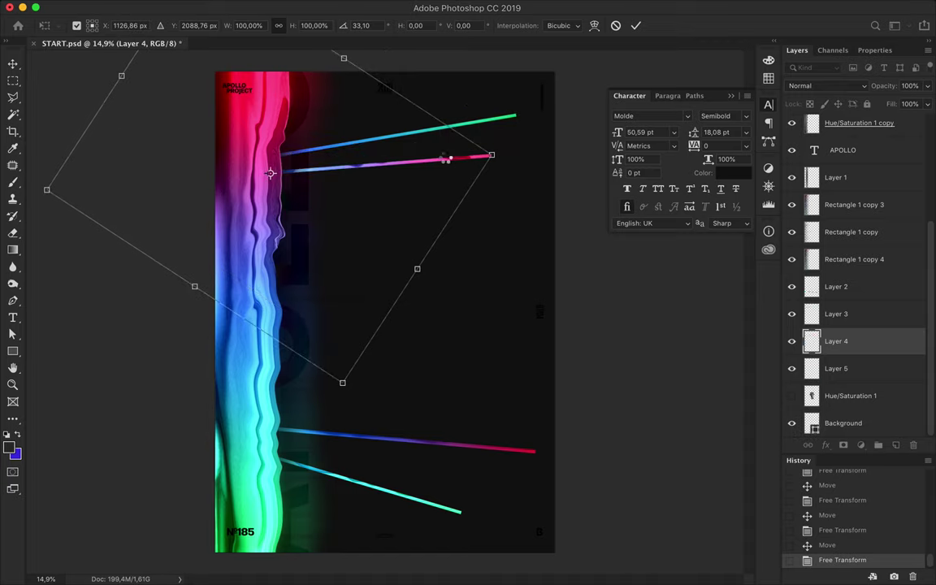
pyautogui.press('Return')
pyautogui.click(451, 161)
pyautogui.click(447, 159)
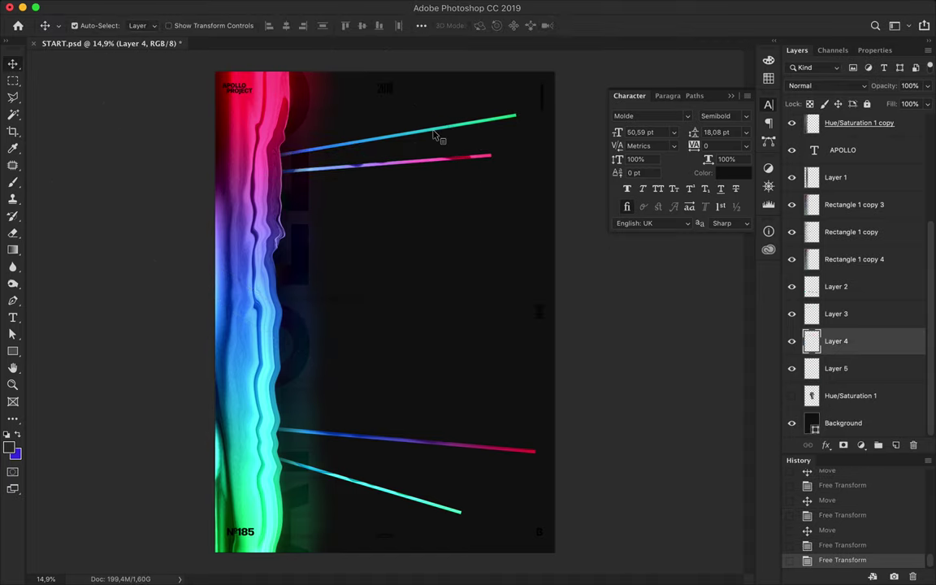
# Shift several lines right and down, then adjust the green, cyan and pink-purple lines.
pyautogui.keyDown('shift'); pyautogui.click(435, 136); pyautogui.keyUp('shift')
pyautogui.keyDown('shift'); pyautogui.click(414, 491); pyautogui.keyUp('shift')
pyautogui.keyDown('shift'); pyautogui.click(370, 436); pyautogui.keyUp('shift')
pyautogui.moveTo(370, 437); pyautogui.dragTo(689, 505)
pyautogui.click(529, 448)
pyautogui.moveTo(529, 448); pyautogui.dragTo(528, 398)
pyautogui.moveTo(533, 203); pyautogui.dragTo(543, 351)
pyautogui.click(537, 191)
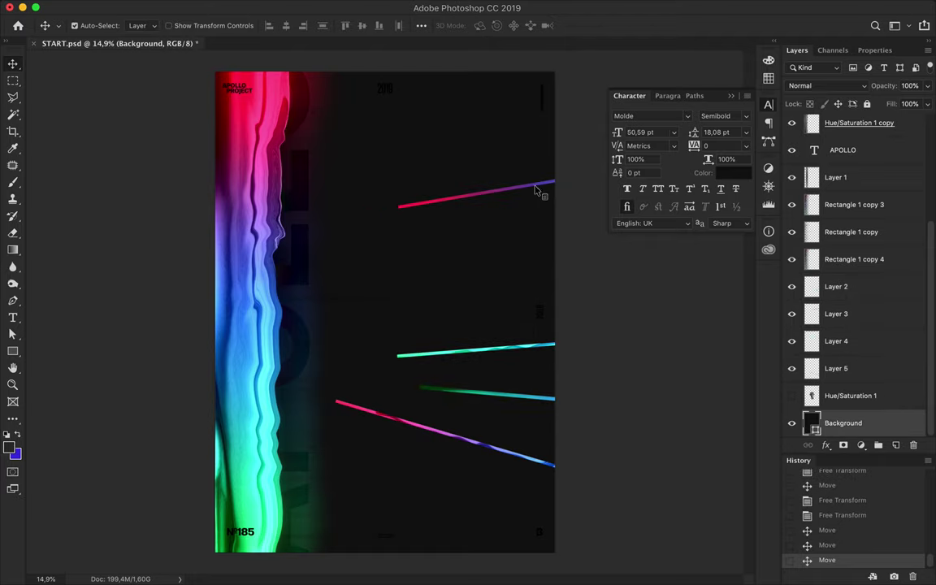
pyautogui.moveTo(536, 191); pyautogui.dragTo(470, 314)
# Make the pink-purple and Layer 5 lines vertical and reposition them on the poster.
pyautogui.hotkey('ctrl', 't')
pyautogui.moveTo(328, 251); pyautogui.dragTo(573, 125)
pyautogui.moveTo(536, 243); pyautogui.dragTo(333, 379)
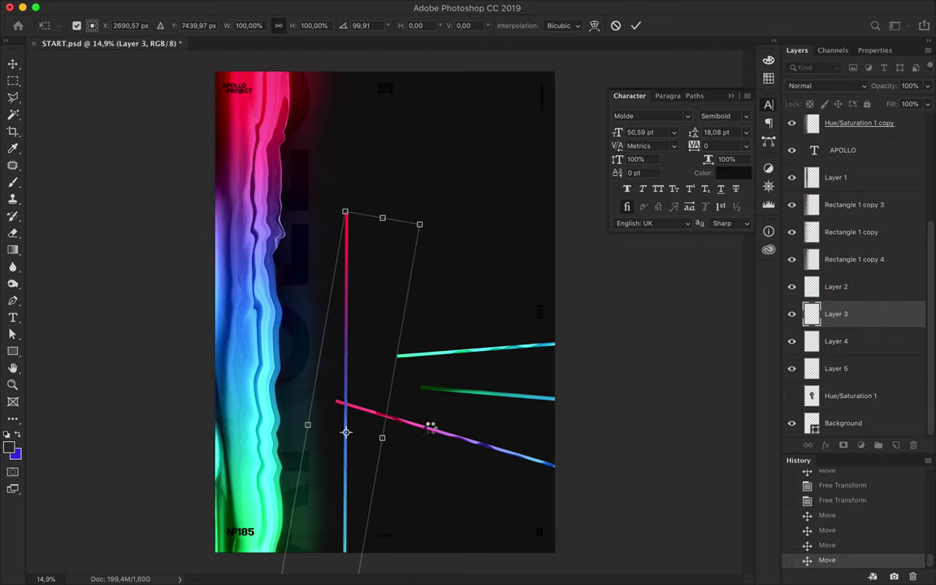
pyautogui.press('Return')
pyautogui.click(434, 432)
pyautogui.hotkey('ctrl', 't')
pyautogui.moveTo(560, 473)
pyautogui.mouseDown()
pyautogui.moveTo(583, 300)
pyautogui.moveTo(528, 183)
pyautogui.mouseUp()
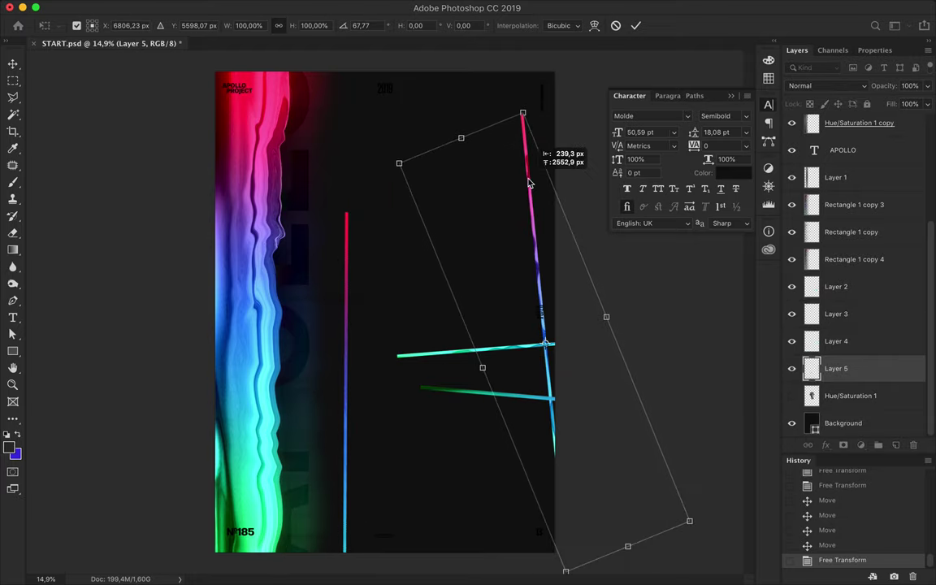
pyautogui.press('Return')
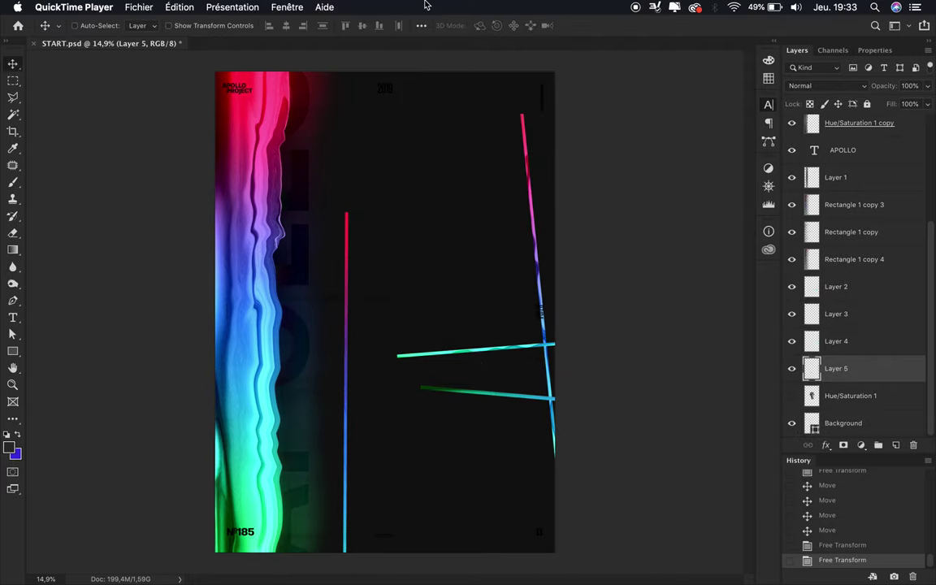
# Lower the lines on the poster and tilt the Layer 3 pink line slightly upright.
pyautogui.click(769, 104)
pyautogui.moveTo(536, 268); pyautogui.dragTo(561, 488)
pyautogui.moveTo(512, 424)
pyautogui.mouseDown()
pyautogui.moveTo(498, 398)
pyautogui.moveTo(498, 443)
pyautogui.mouseUp()
pyautogui.keyDown('ctrl'); pyautogui.click(346, 407); pyautogui.keyUp('ctrl')
pyautogui.hotkey('ctrl', 't')
pyautogui.moveTo(349, 203)
pyautogui.mouseDown()
pyautogui.moveTo(311, 202)
pyautogui.moveTo(341, 171)
pyautogui.moveTo(328, 138)
pyautogui.moveTo(344, 165)
pyautogui.mouseUp()
pyautogui.press('Return')
pyautogui.scroll(-1, 415, 223)
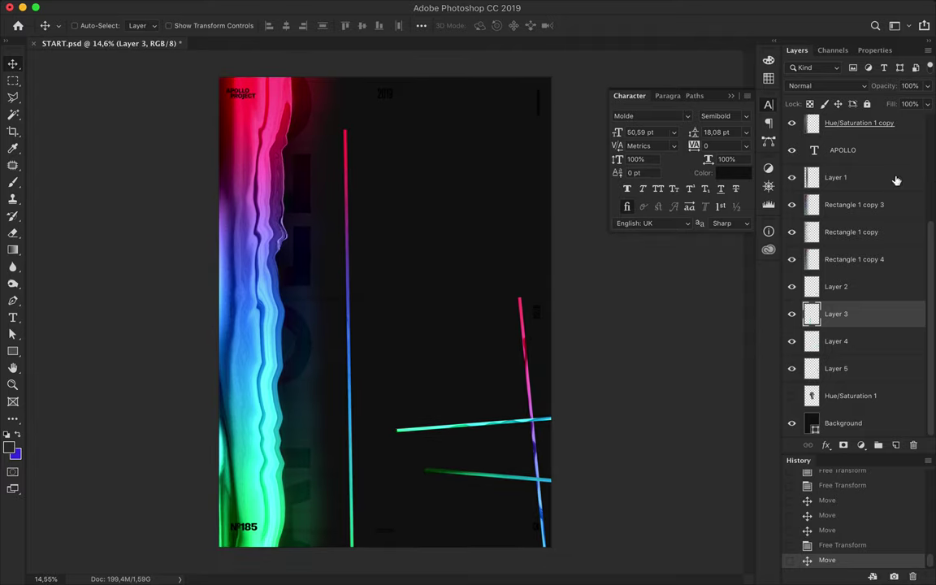
# Change all the poster's text layers to white.
pyautogui.keyDown('shift'); pyautogui.click(853, 271); pyautogui.keyUp('shift')
pyautogui.click(733, 172)
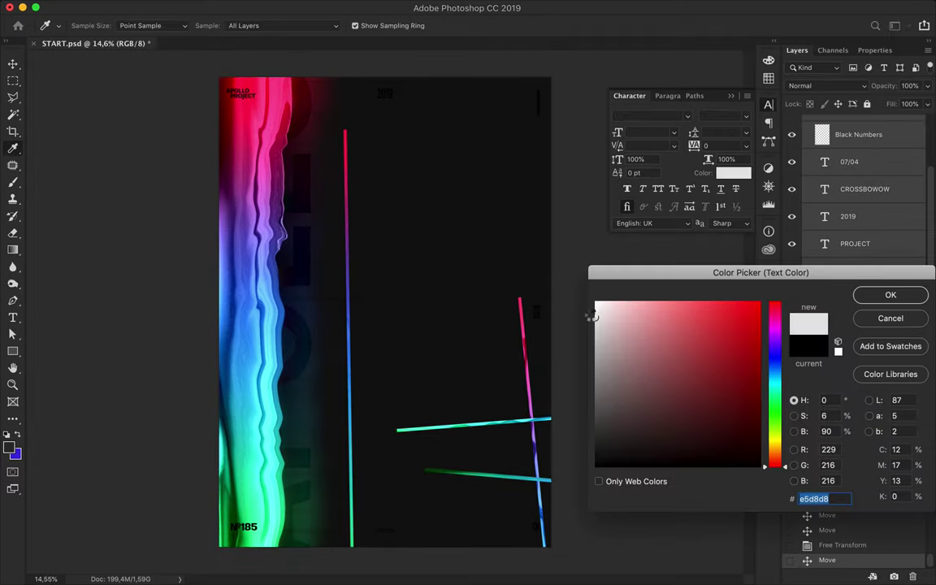
pyautogui.click(596, 308)
pyautogui.press('Return')
# Paint the Black Numbers logo mark at bottom right white using the sampled text colour.
pyautogui.press('i')
pyautogui.click(378, 86)
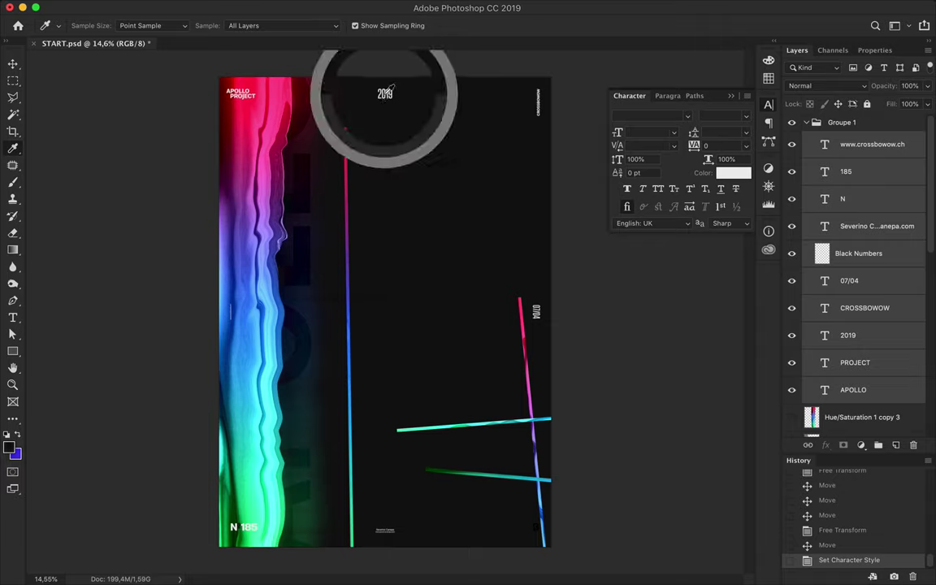
pyautogui.scroll(-1, 868, 269)
pyautogui.click(868, 269)
pyautogui.press('b')
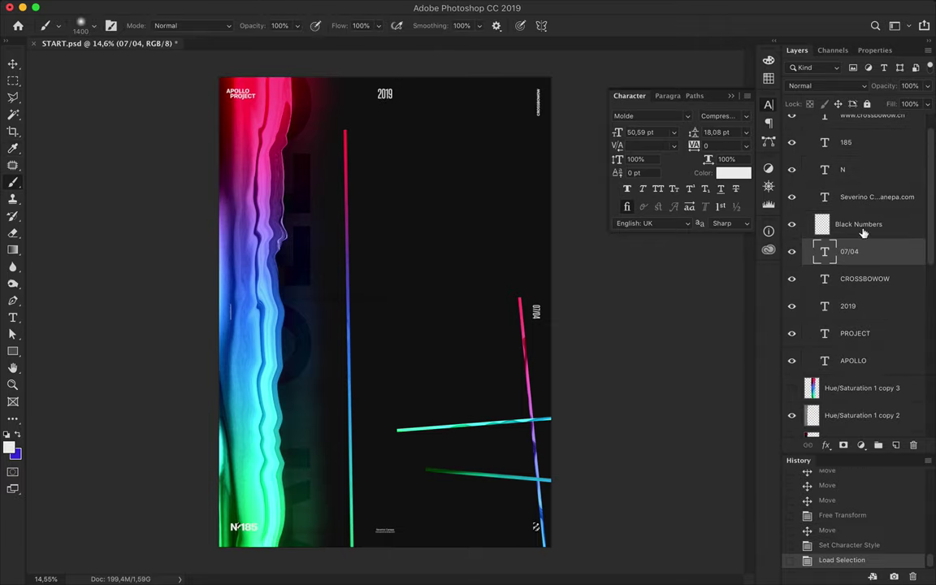
pyautogui.click(858, 225)
pyautogui.moveTo(512, 520); pyautogui.dragTo(540, 533)
pyautogui.hotkey('ctrl', 'd')
pyautogui.press('v')
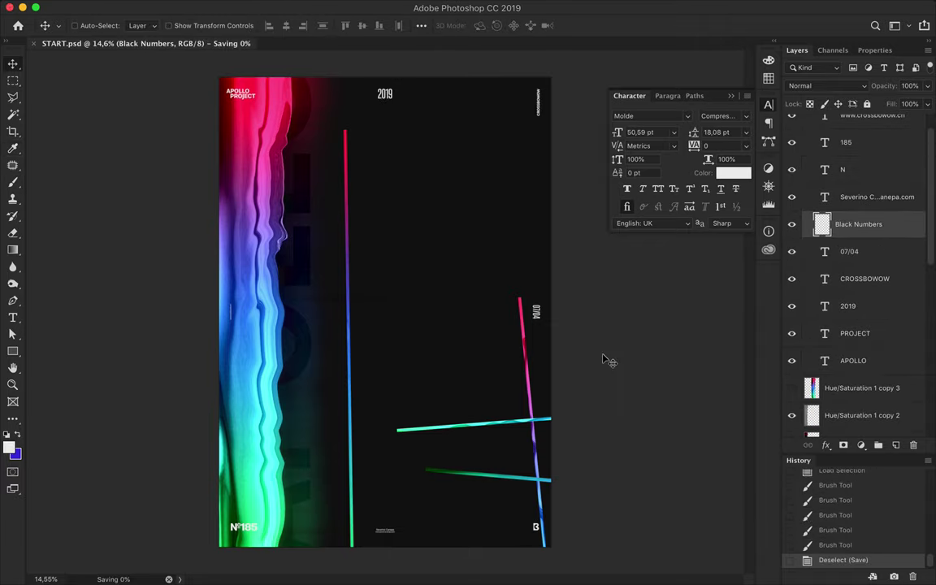